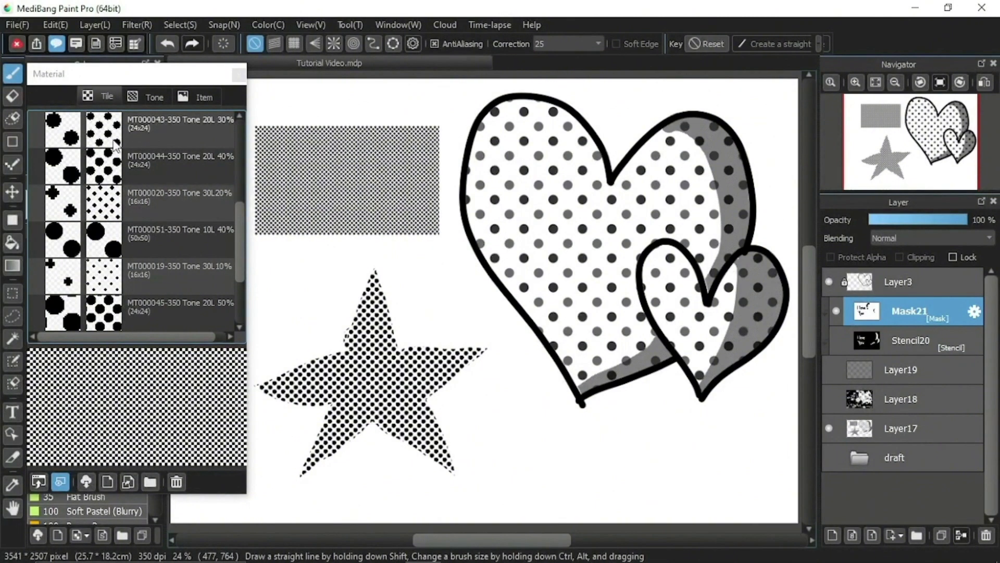
# - Examine the available tile materials, including the patterns inside the coloured folder
pyautogui.scroll(-1, 121, 221)
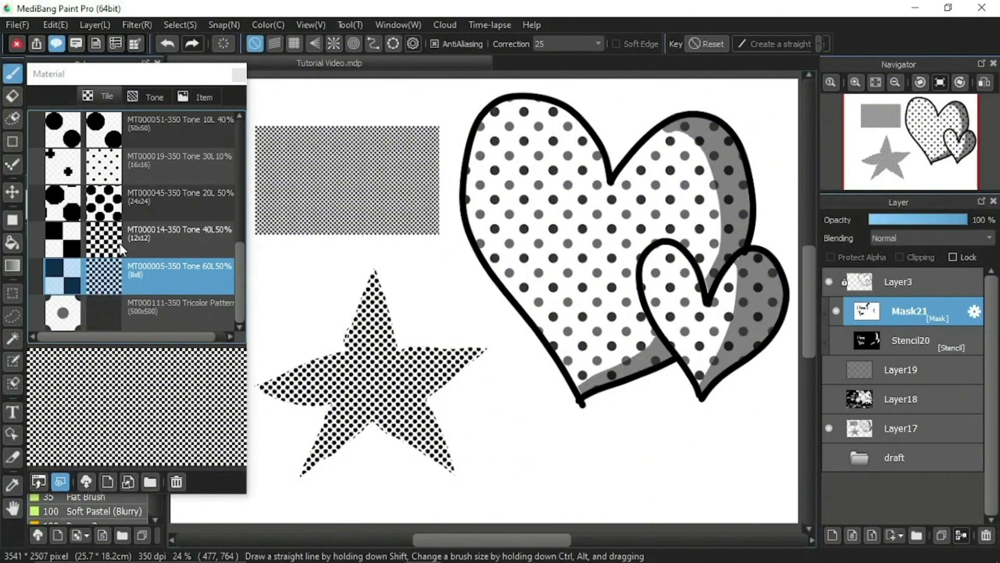
pyautogui.scroll(5, 121, 249)
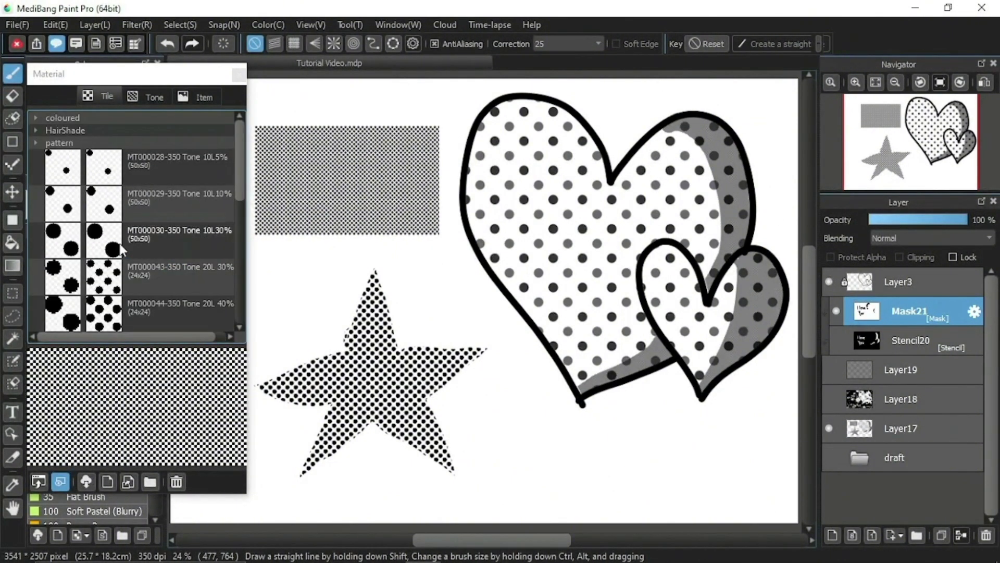
pyautogui.click(38, 119)
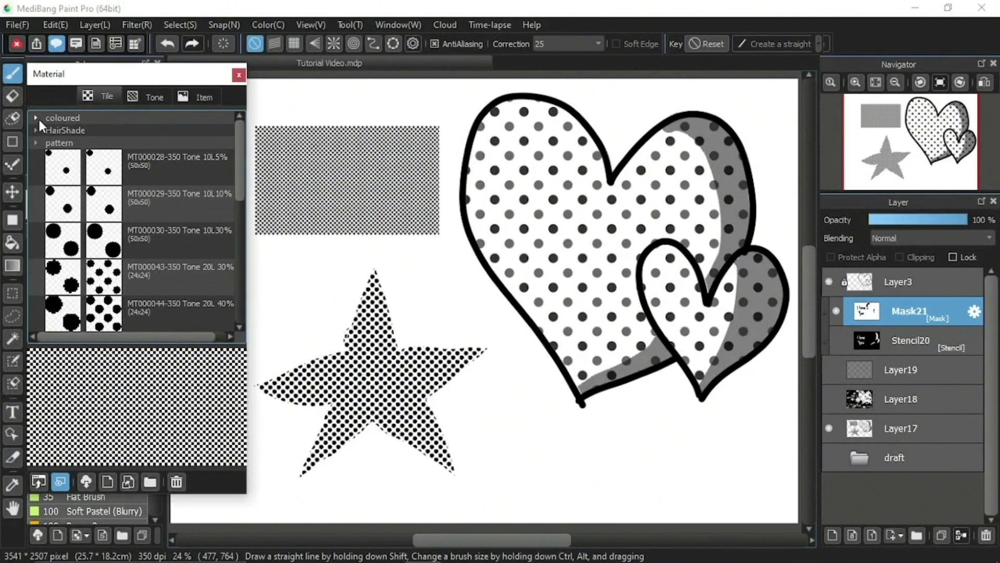
pyautogui.click(38, 118)
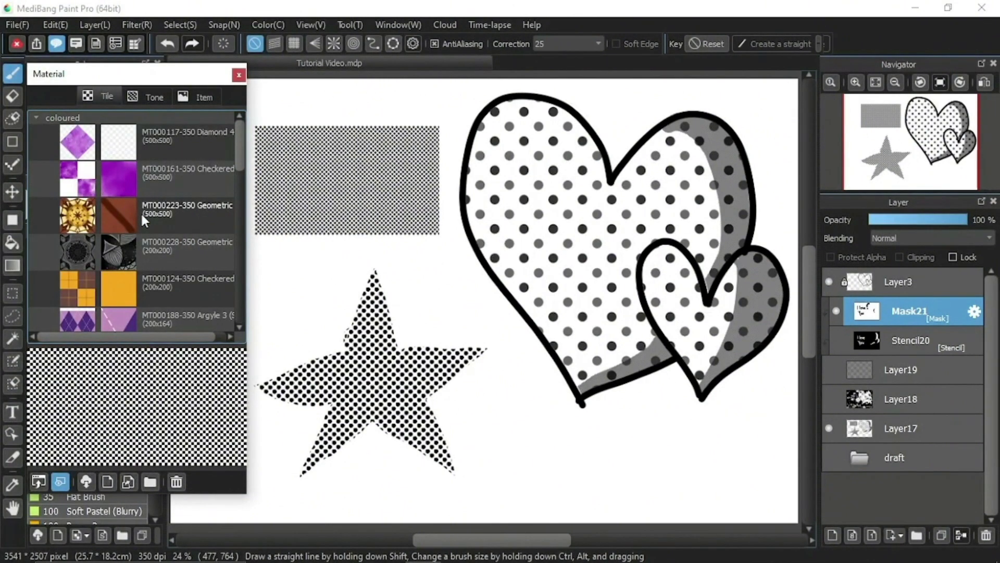
pyautogui.scroll(-6, 140, 212)
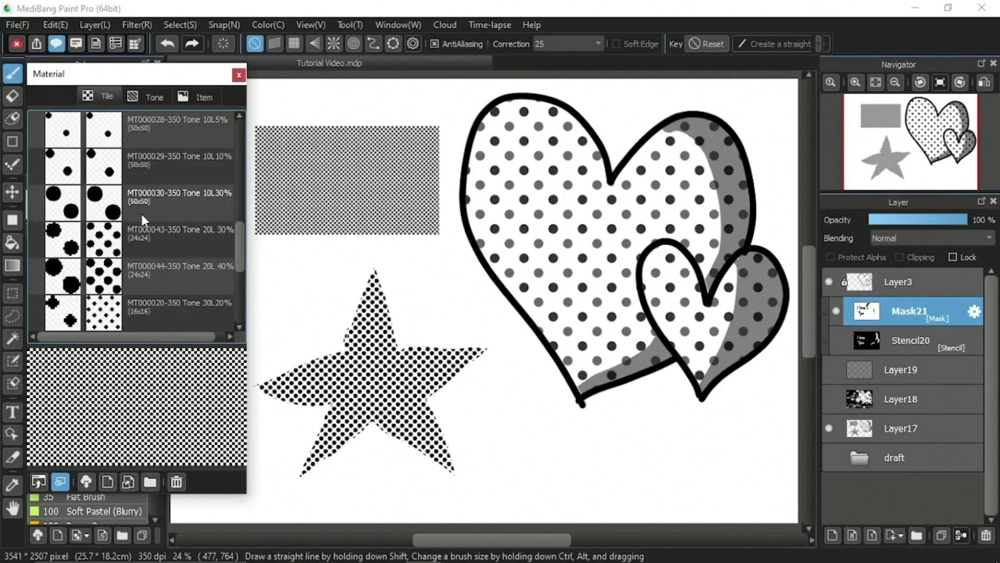
pyautogui.scroll(6, 142, 214)
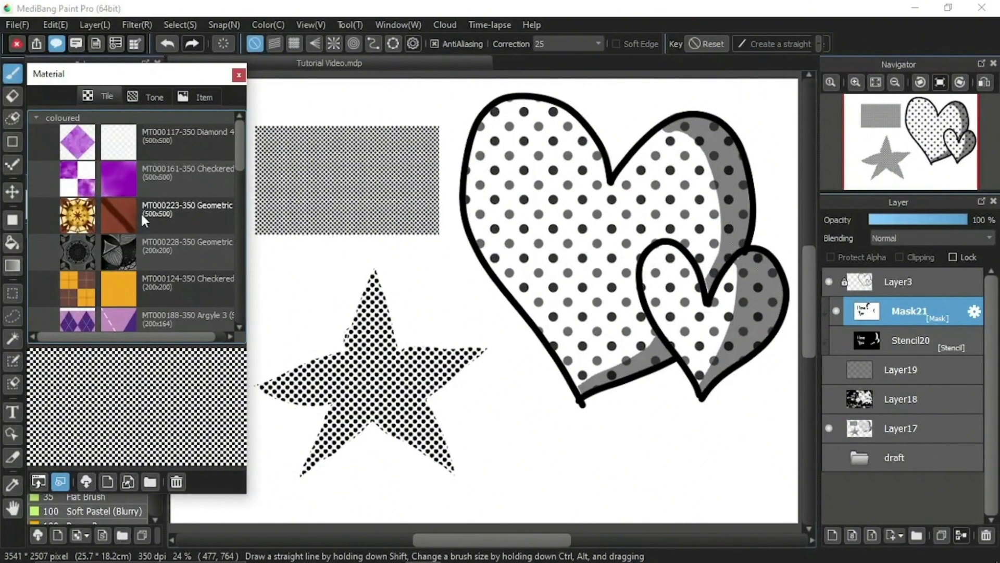
pyautogui.scroll(-8, 140, 212)
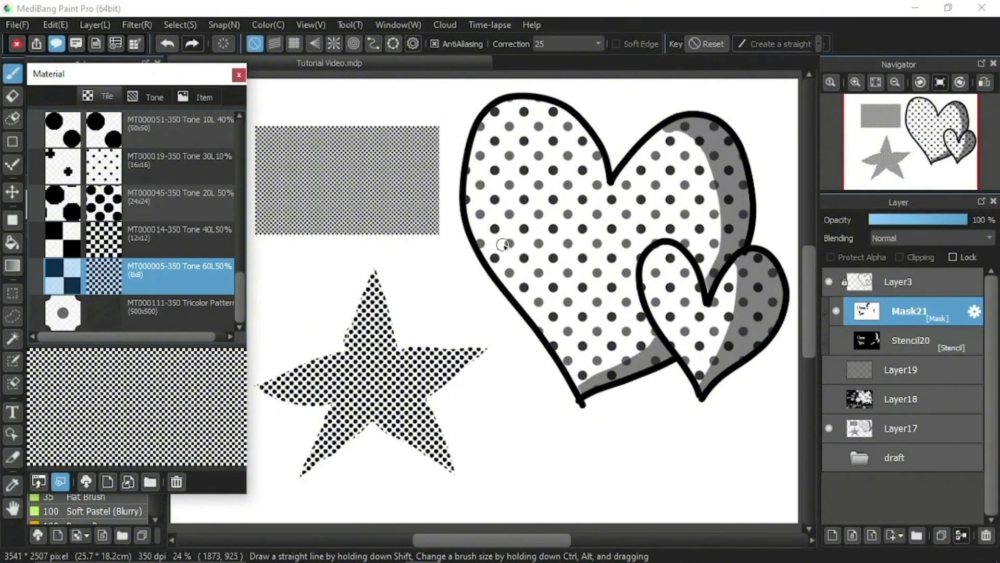
# - Turn on Protect Alpha for Layer17 and recolour the rectangular tone red (#FF0000) by covering it with a filled rectangle
pyautogui.click(880, 424)
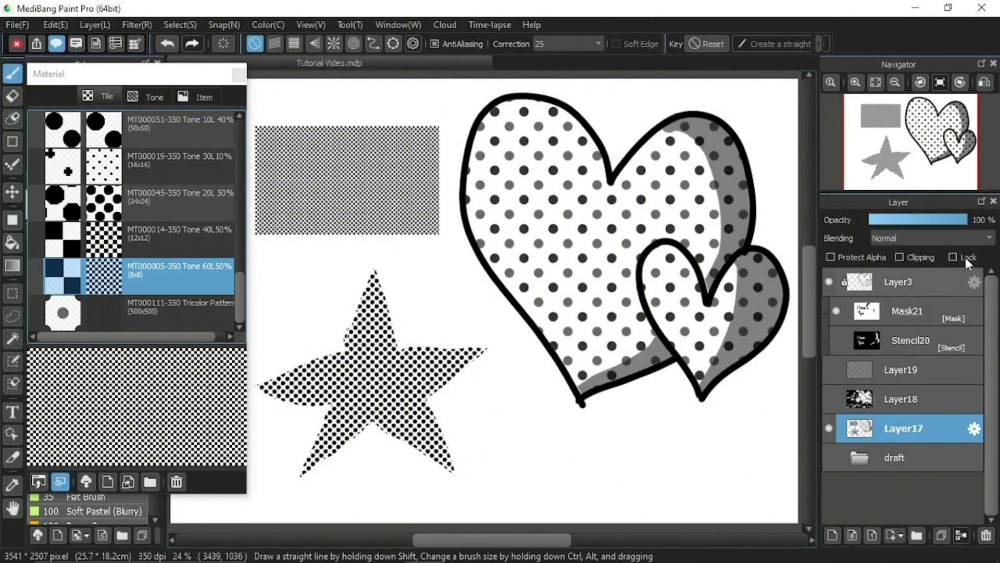
pyautogui.click(877, 257)
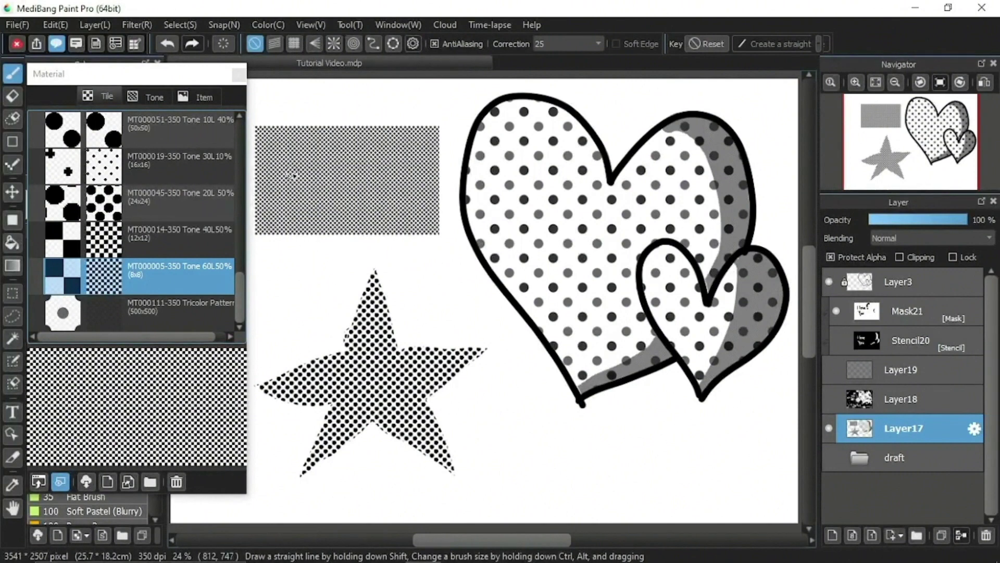
pyautogui.click(238, 76)
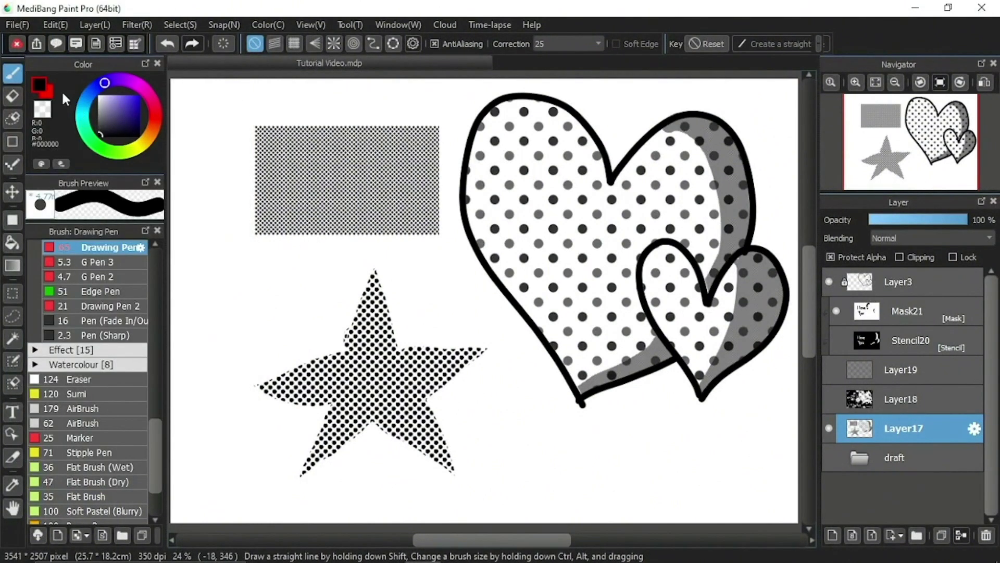
pyautogui.click(46, 91)
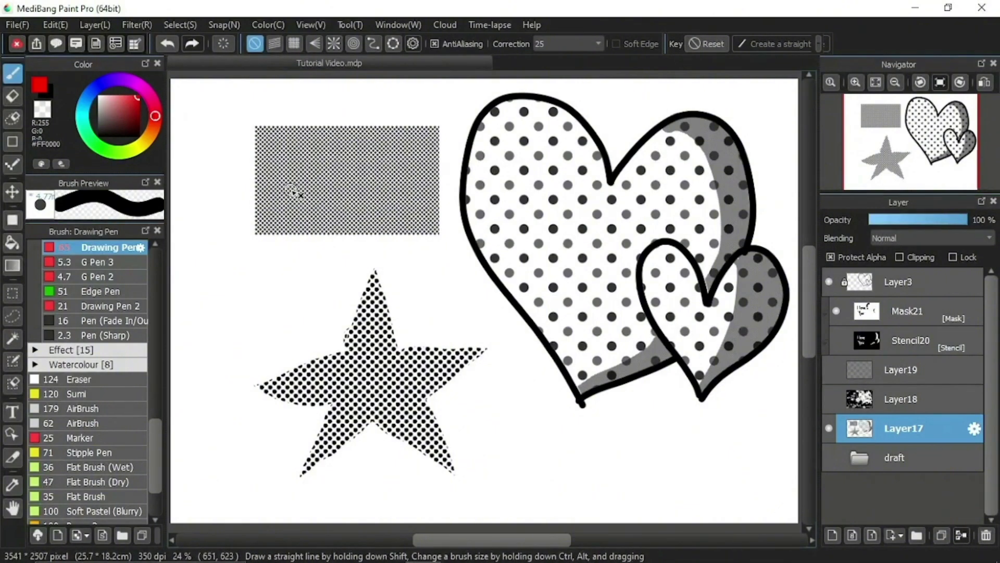
pyautogui.click(14, 223)
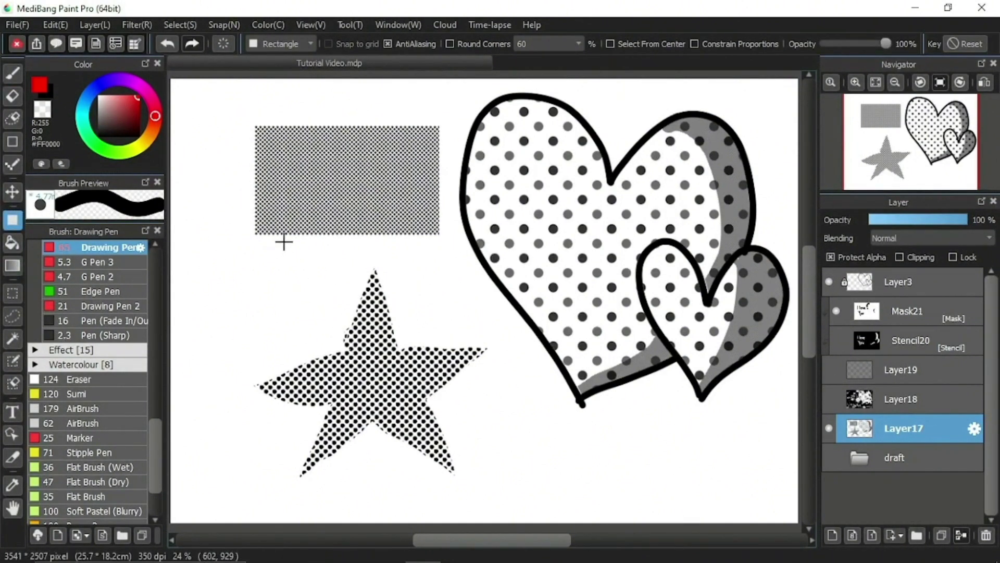
pyautogui.moveTo(237, 109); pyautogui.dragTo(446, 252)
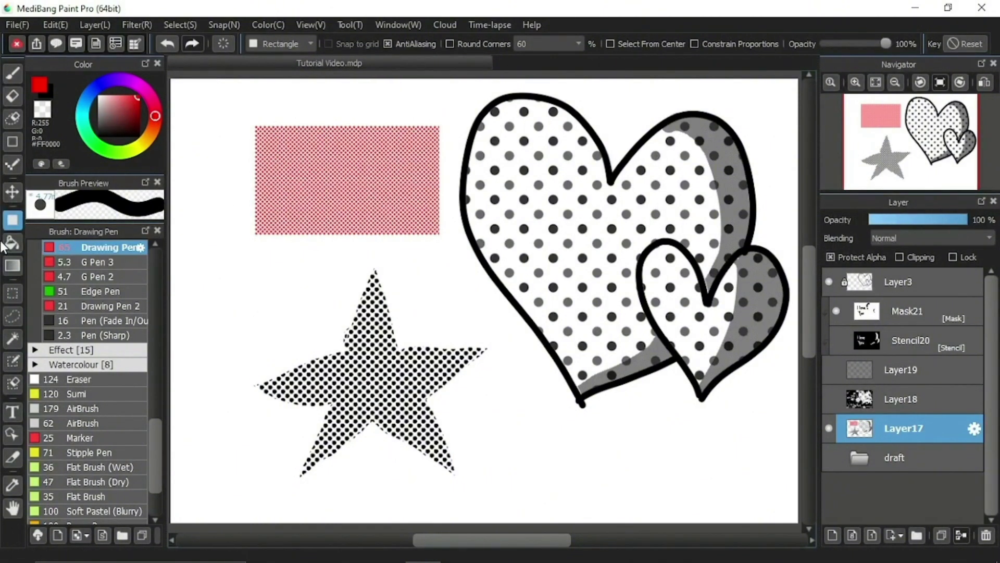
# - Brush several red Drawing Pen strokes across the star's dot tone on Layer17
pyautogui.click(11, 76)
pyautogui.moveTo(379, 296); pyautogui.dragTo(323, 453)
pyautogui.moveTo(435, 326); pyautogui.dragTo(430, 448)
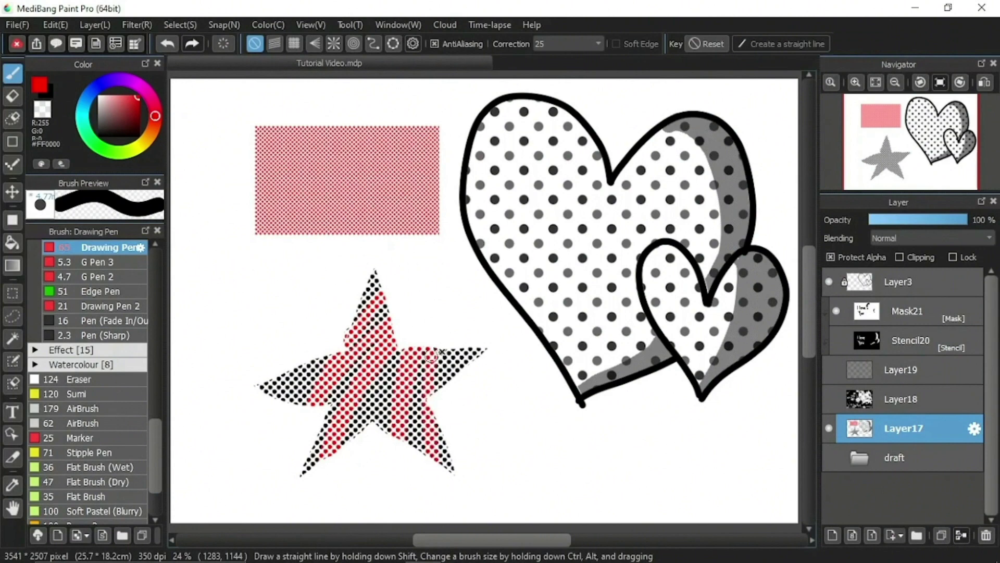
pyautogui.moveTo(438, 344)
pyautogui.mouseDown()
pyautogui.moveTo(446, 435)
pyautogui.moveTo(459, 437)
pyautogui.mouseUp()
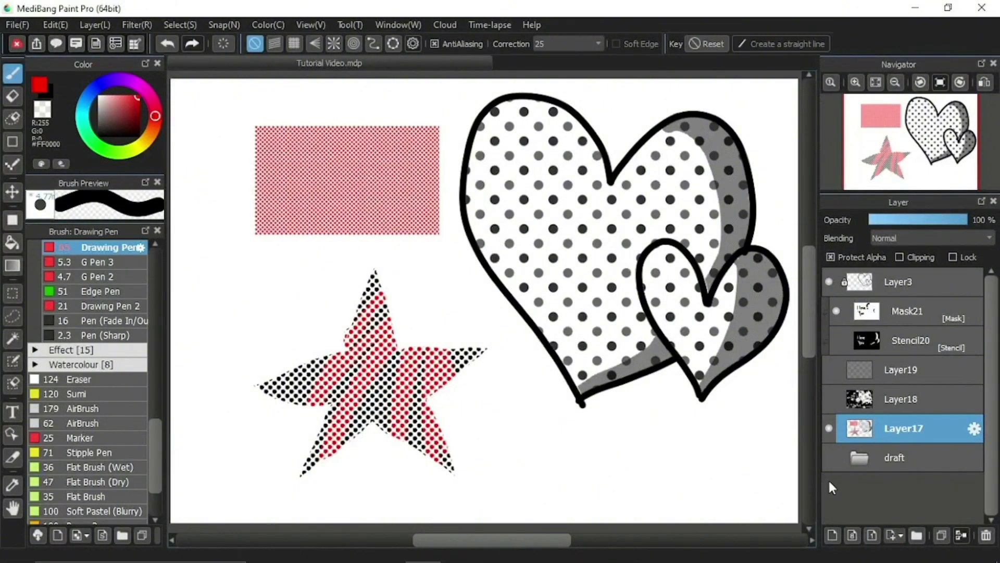
# - Add a layer above Layer17 with Clipping enabled and brush blue (#0004FF) strokes over the hearts, rectangle and star tones
pyautogui.click(832, 535)
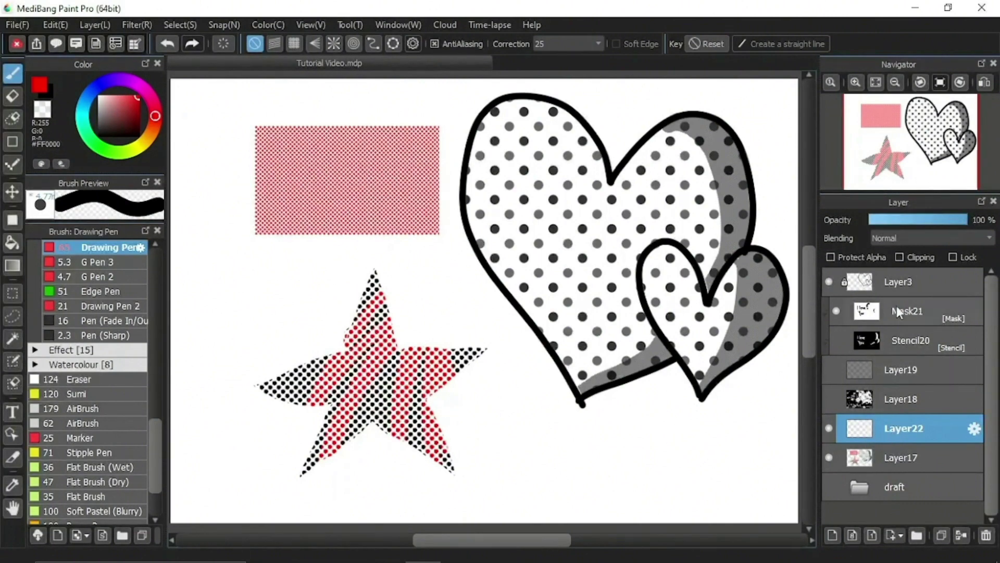
pyautogui.click(909, 256)
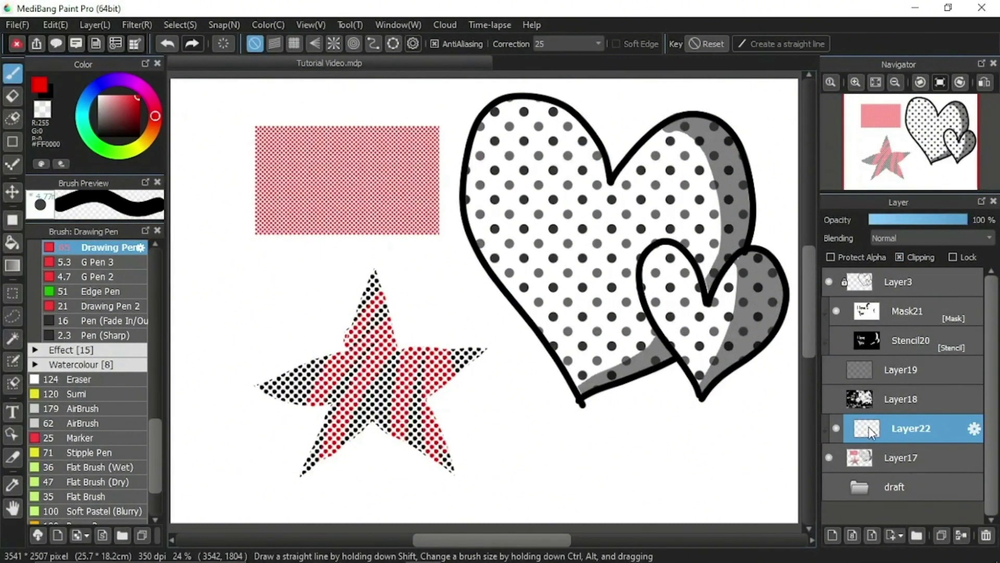
pyautogui.click(49, 91)
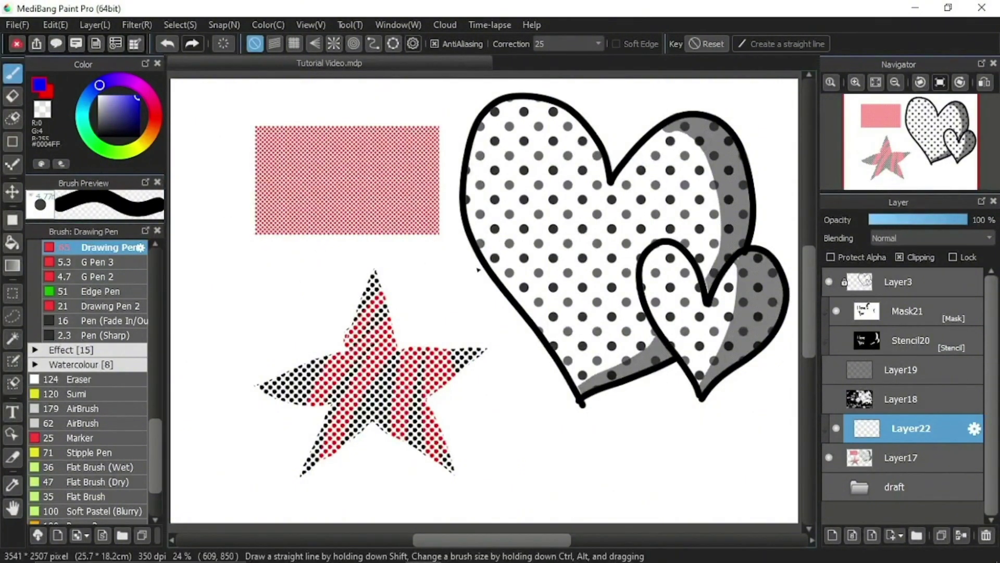
pyautogui.moveTo(539, 302); pyautogui.dragTo(597, 185)
pyautogui.moveTo(700, 170)
pyautogui.mouseDown()
pyautogui.moveTo(725, 128)
pyautogui.moveTo(732, 214)
pyautogui.moveTo(719, 284)
pyautogui.moveTo(755, 334)
pyautogui.moveTo(764, 366)
pyautogui.mouseUp()
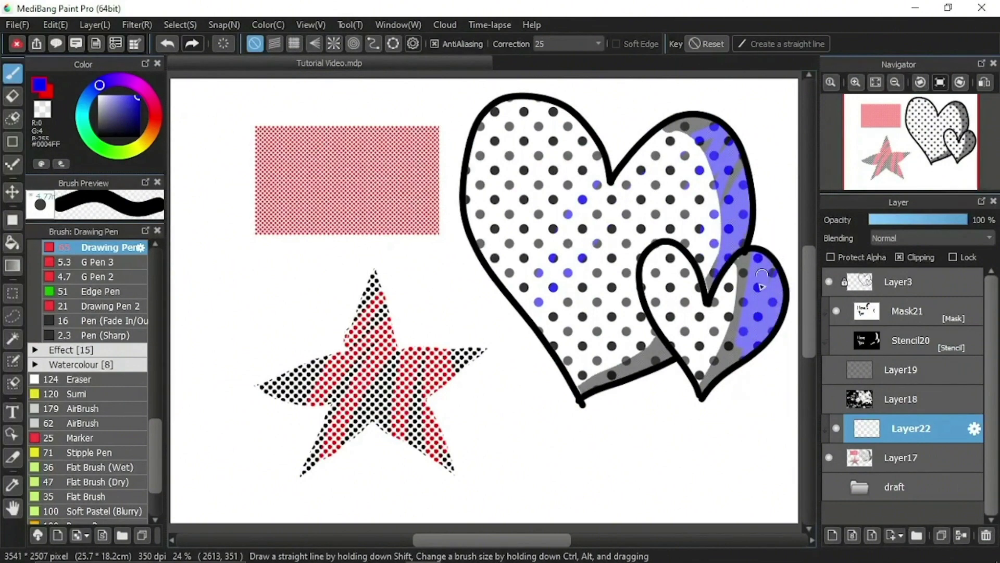
pyautogui.moveTo(761, 286)
pyautogui.mouseDown()
pyautogui.moveTo(729, 365)
pyautogui.moveTo(742, 304)
pyautogui.moveTo(636, 365)
pyautogui.mouseUp()
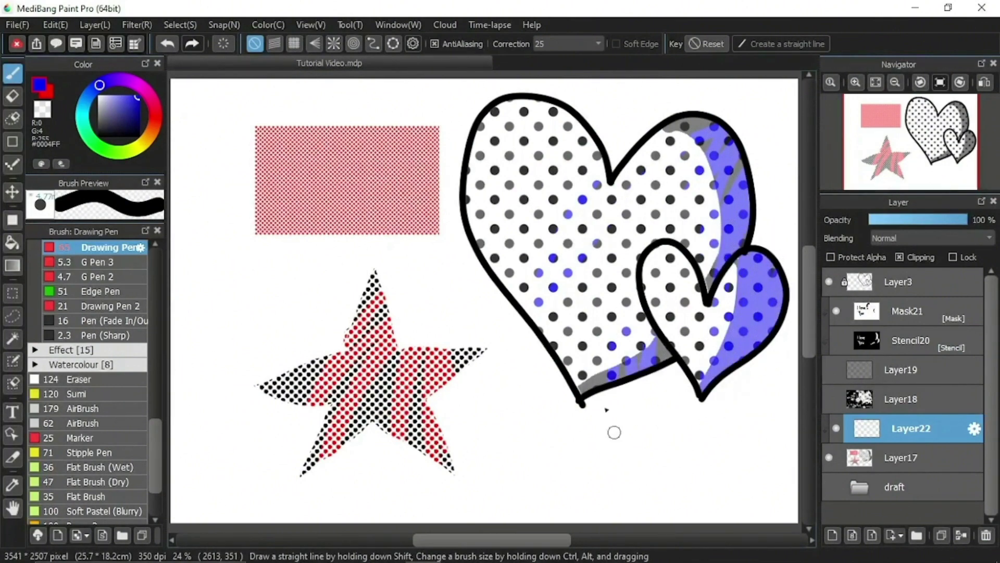
pyautogui.moveTo(614, 432)
pyautogui.mouseDown()
pyautogui.moveTo(571, 350)
pyautogui.moveTo(539, 361)
pyautogui.moveTo(542, 296)
pyautogui.moveTo(535, 320)
pyautogui.moveTo(559, 289)
pyautogui.moveTo(485, 181)
pyautogui.mouseUp()
pyautogui.moveTo(364, 229)
pyautogui.mouseDown()
pyautogui.moveTo(399, 211)
pyautogui.moveTo(253, 209)
pyautogui.mouseUp()
pyautogui.moveTo(365, 292)
pyautogui.mouseDown()
pyautogui.moveTo(393, 342)
pyautogui.moveTo(315, 374)
pyautogui.moveTo(263, 372)
pyautogui.moveTo(356, 412)
pyautogui.moveTo(395, 361)
pyautogui.moveTo(446, 423)
pyautogui.moveTo(469, 395)
pyautogui.moveTo(435, 359)
pyautogui.moveTo(440, 379)
pyautogui.mouseUp()
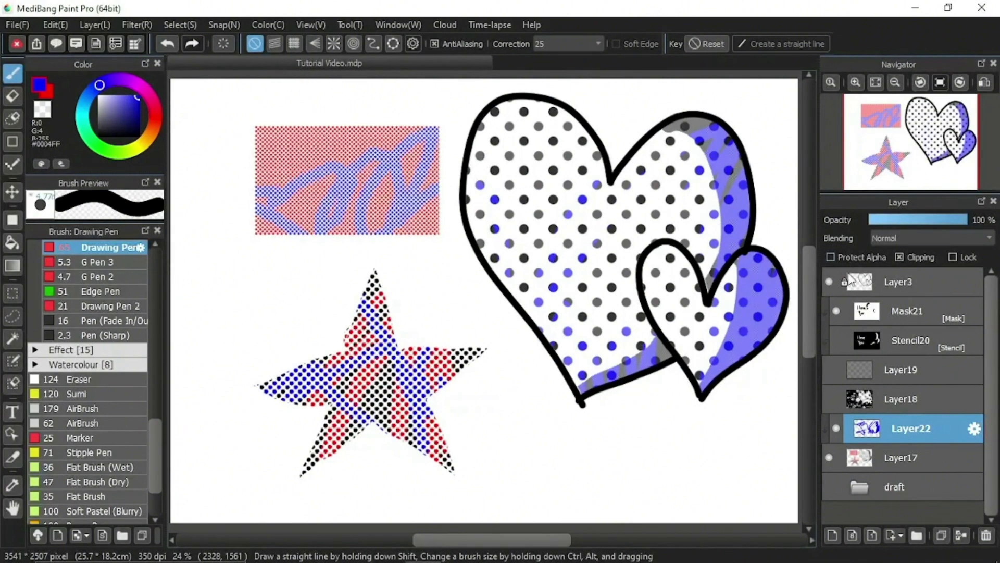
# - Turn off Protect Alpha on Layer17 and try a blue filled rectangle over parts of the rectangle and star tones
pyautogui.click(885, 459)
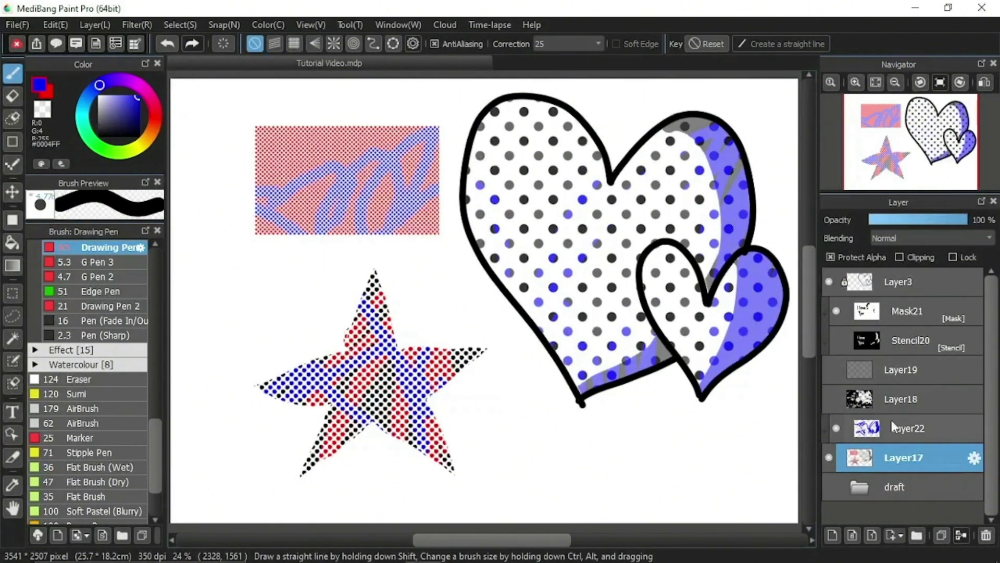
pyautogui.click(901, 429)
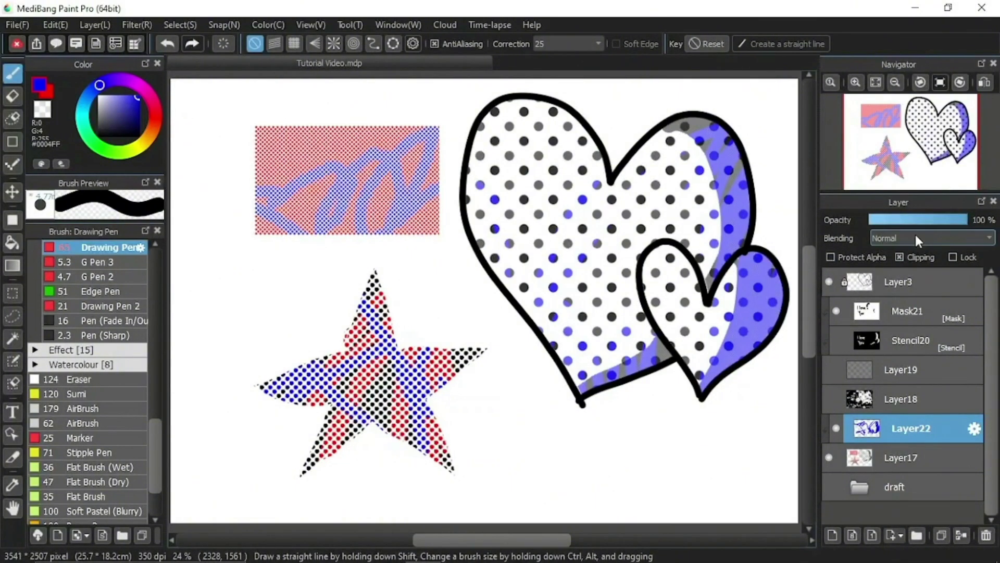
pyautogui.click(888, 456)
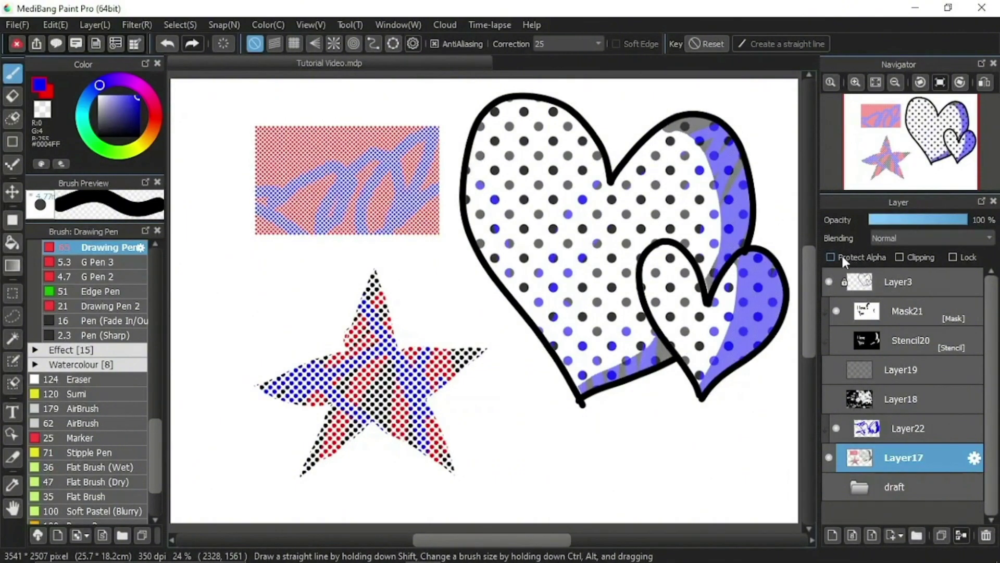
pyautogui.click(14, 223)
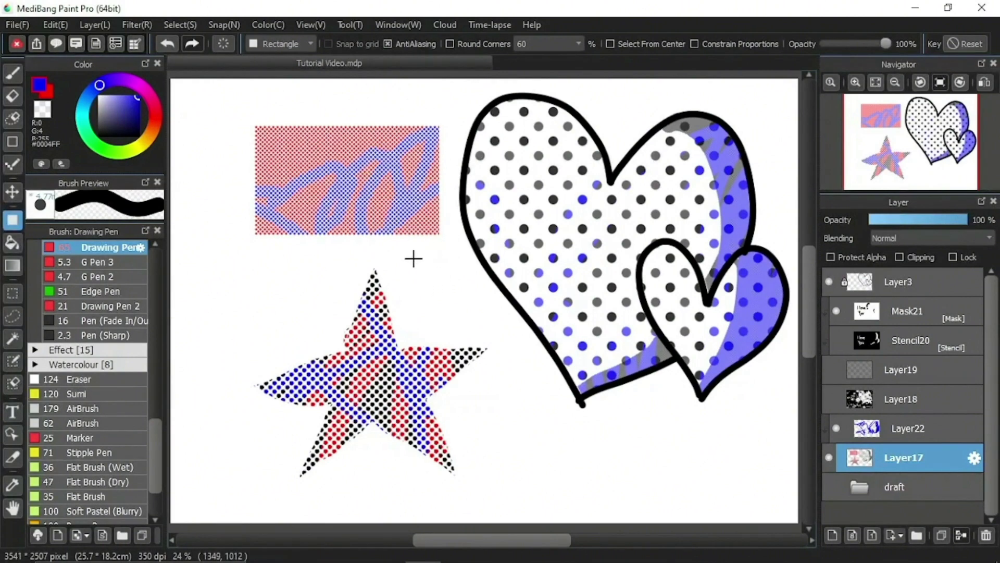
pyautogui.moveTo(220, 112); pyautogui.dragTo(378, 461)
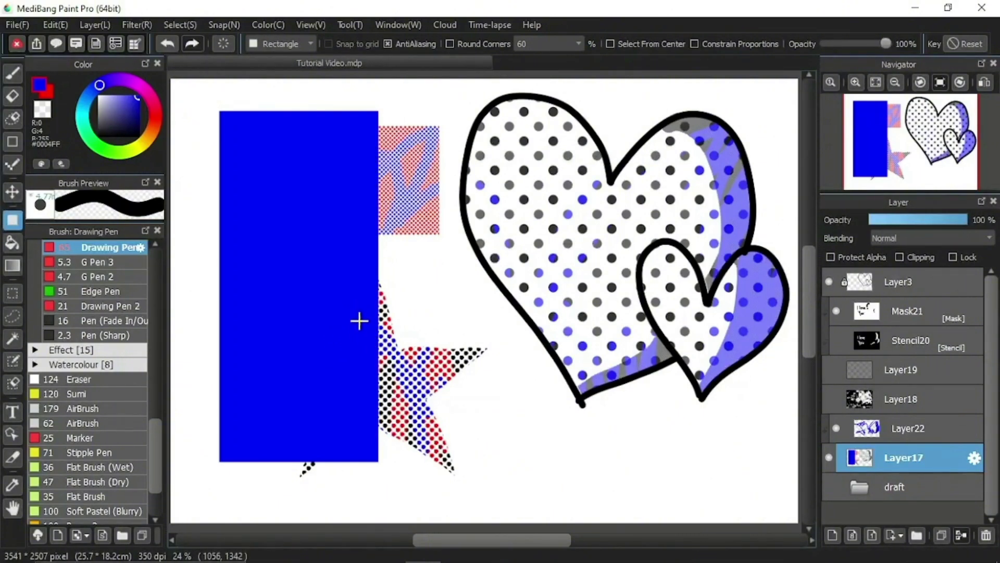
pyautogui.hotkey('ctrl', 'z')
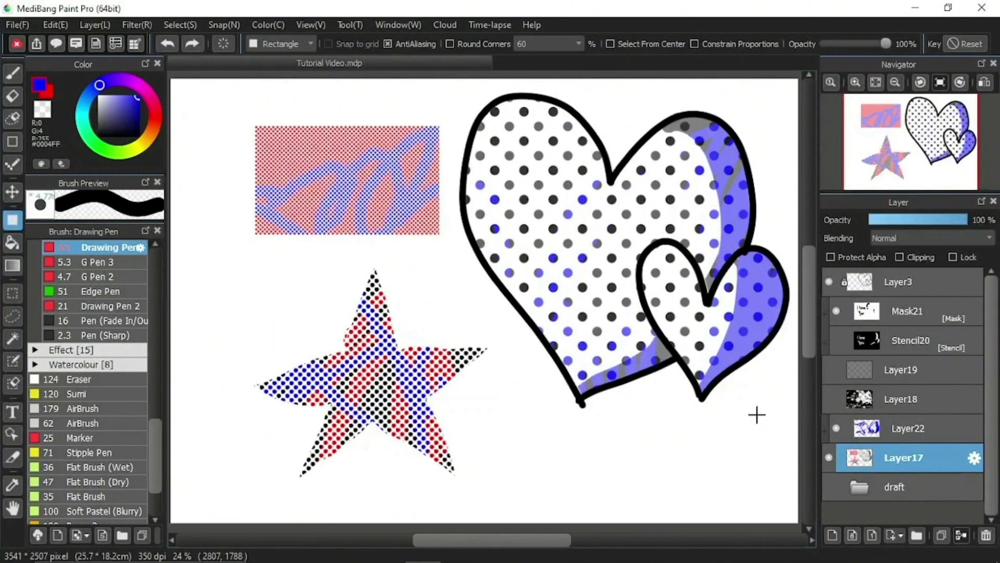
# - Show Layer18 and hide Layer22 and Layer17
pyautogui.click(829, 399)
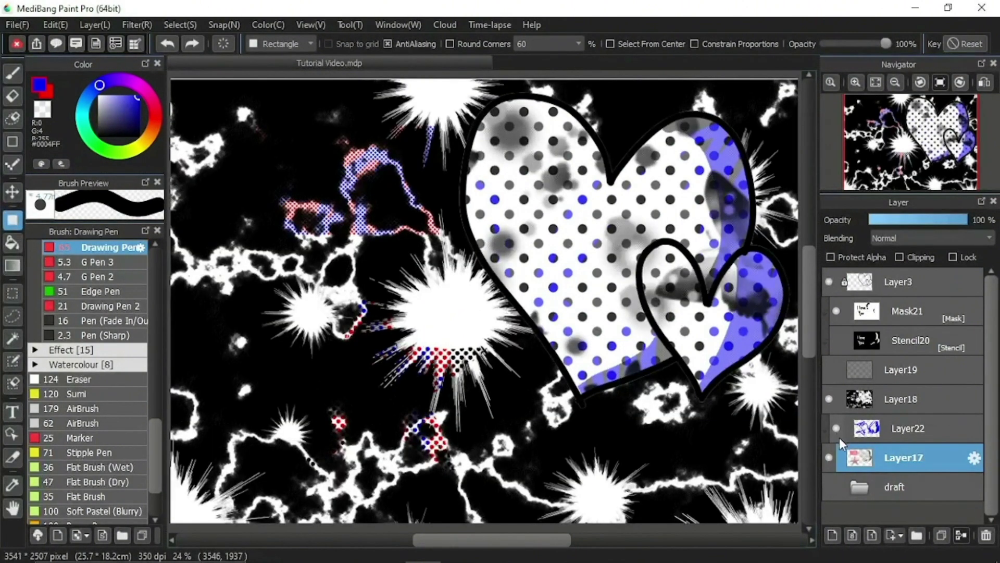
pyautogui.click(834, 423)
pyautogui.click(826, 458)
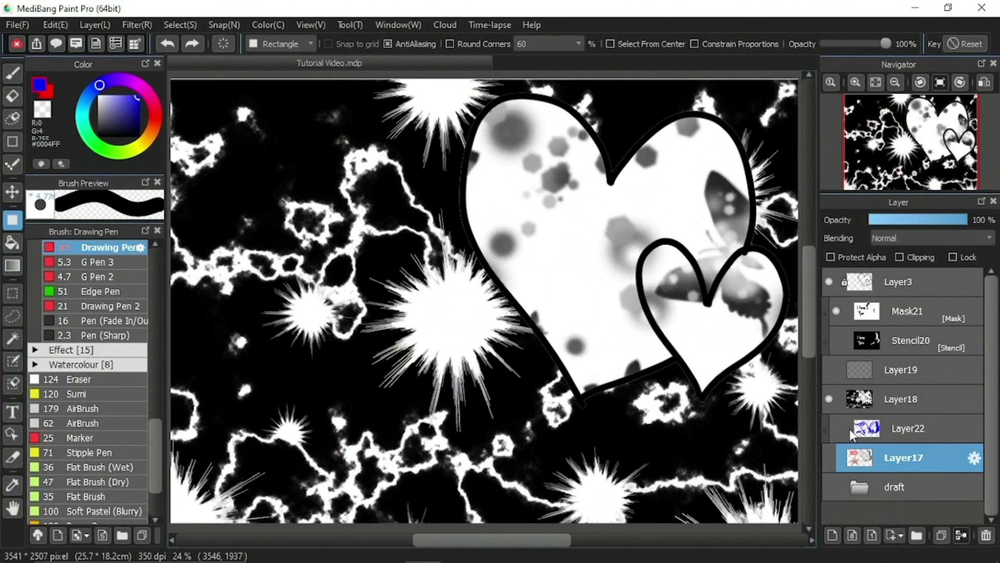
# - Turn on Protect Alpha for Layer18 and recolour its artwork with a linear foreground-background gradient from blue to red
pyautogui.click(886, 399)
pyautogui.click(855, 257)
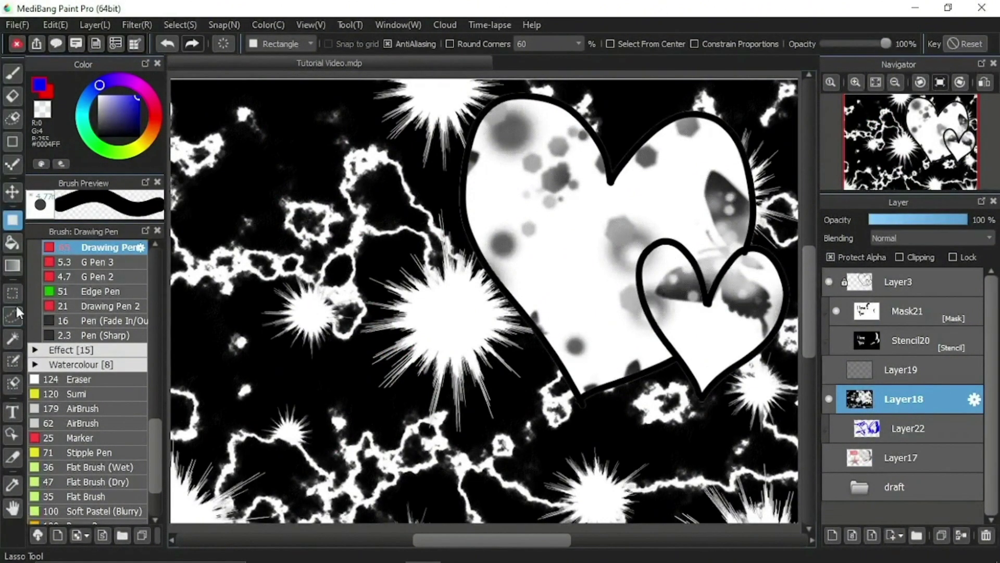
pyautogui.click(13, 265)
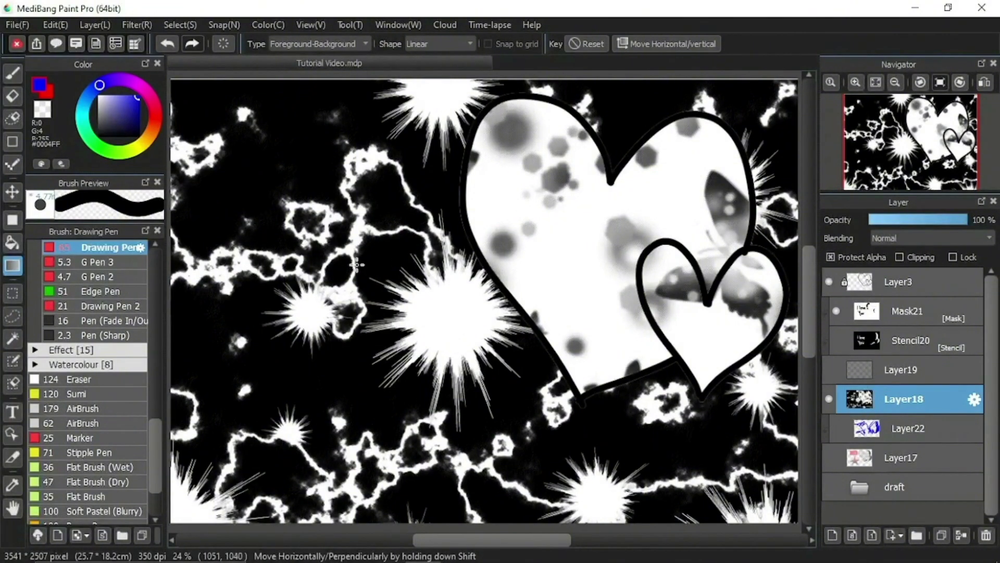
pyautogui.moveTo(338, 260); pyautogui.dragTo(650, 331)
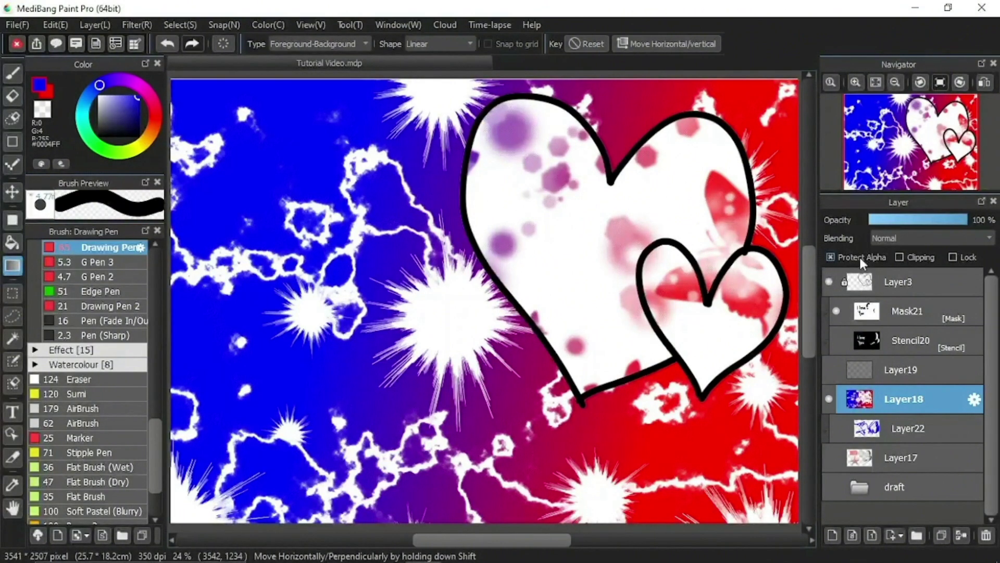
# - Hide Layer18 and the heart outlines on Layer3, and add a blank layer above Layer3
pyautogui.click(843, 281)
pyautogui.click(830, 400)
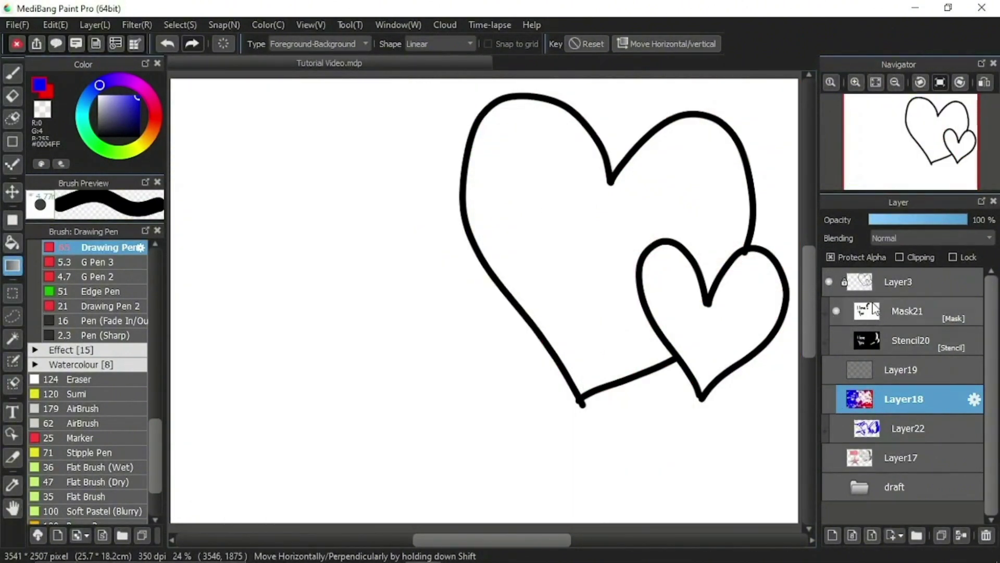
pyautogui.click(829, 281)
pyautogui.click(846, 284)
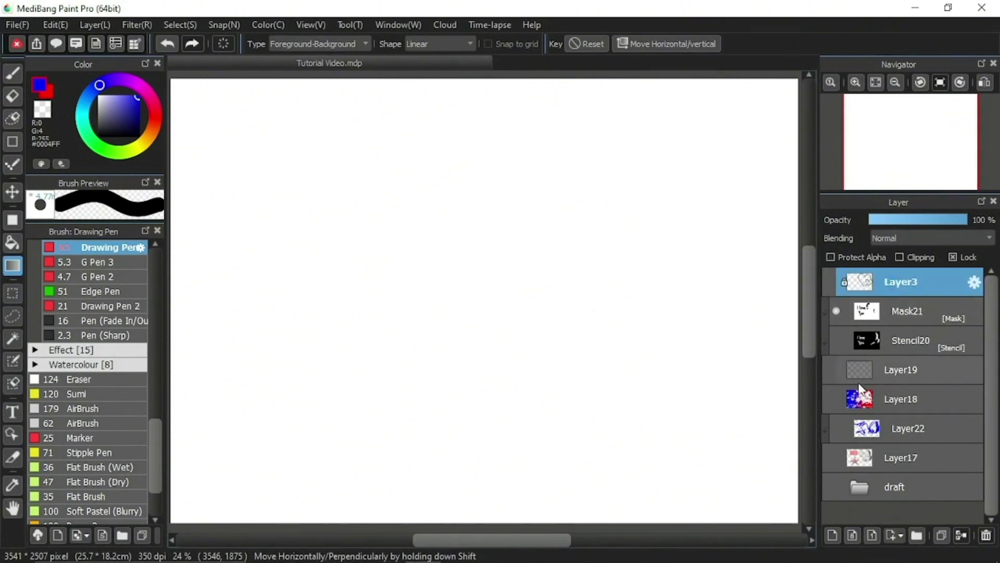
pyautogui.click(832, 536)
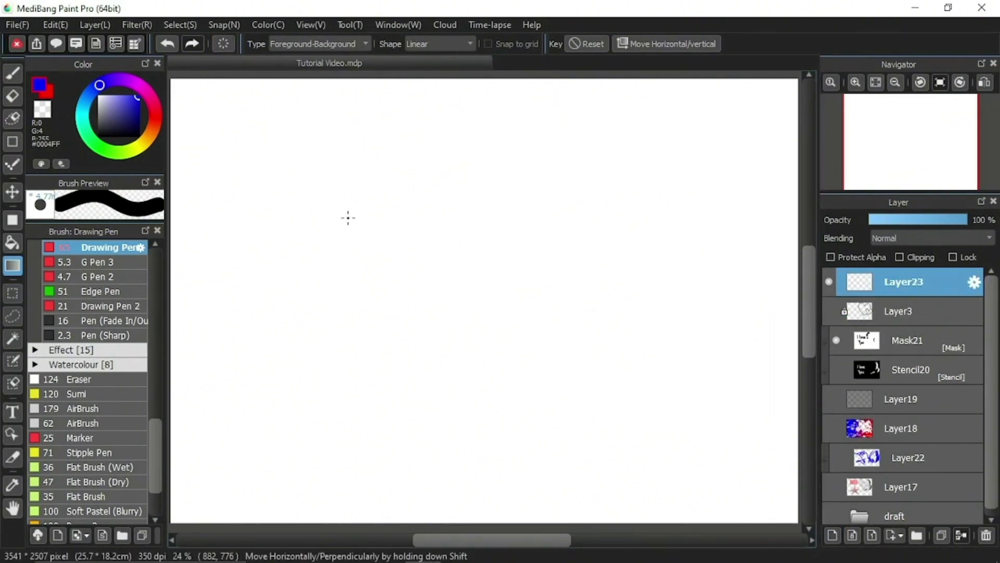
# - Place the MI000071 Ellipse (2 steps) speech balloon from the item materials near the centre of the canvas on Layer23
pyautogui.click(56, 43)
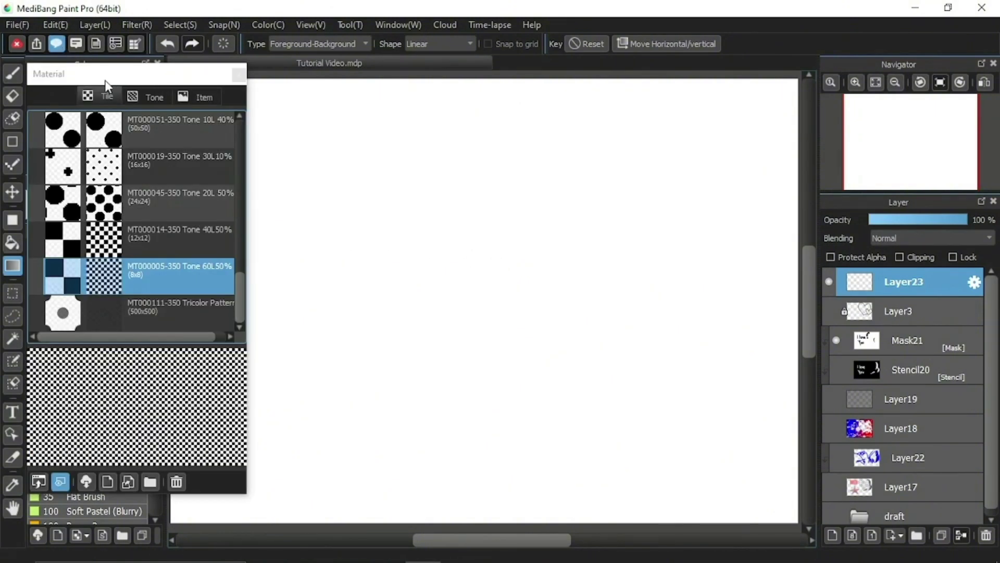
pyautogui.click(188, 94)
pyautogui.moveTo(238, 275); pyautogui.dragTo(242, 141)
pyautogui.click(148, 133)
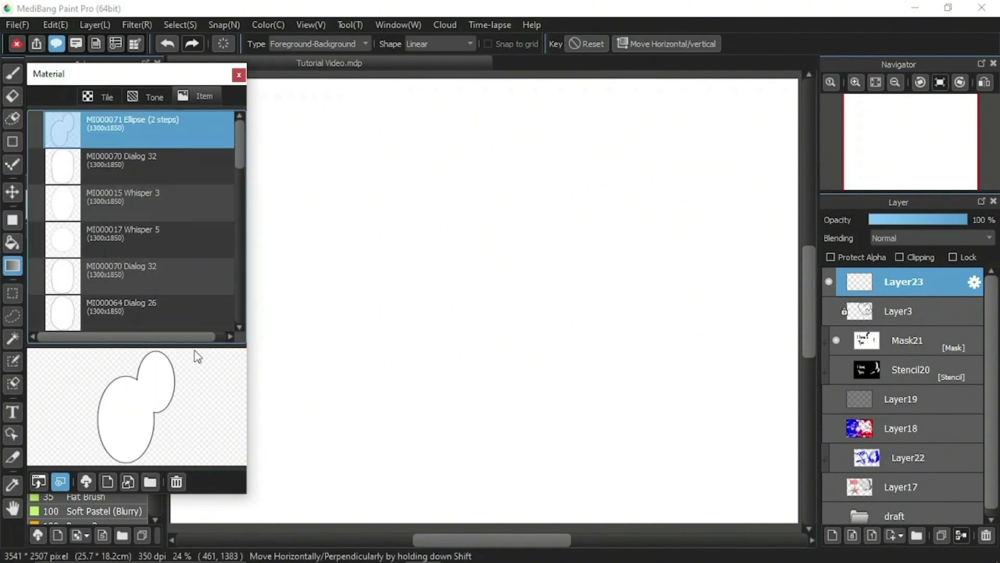
pyautogui.moveTo(139, 402); pyautogui.dragTo(492, 312)
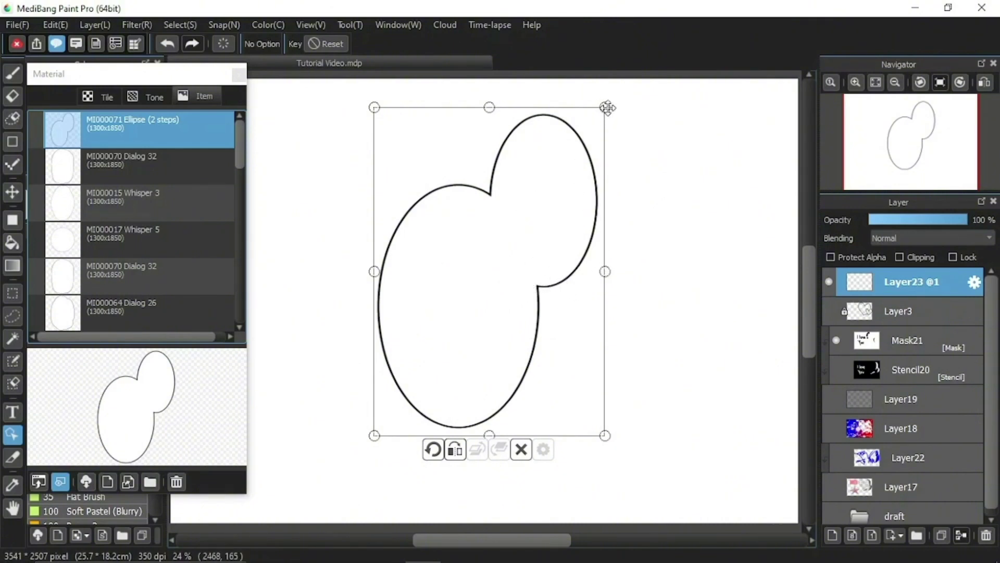
# - Shrink and narrow the balloon material, and rotate it to a diagonal tilt
pyautogui.moveTo(604, 108)
pyautogui.mouseDown()
pyautogui.moveTo(525, 246)
pyautogui.moveTo(599, 125)
pyautogui.mouseUp()
pyautogui.moveTo(596, 271); pyautogui.dragTo(557, 293)
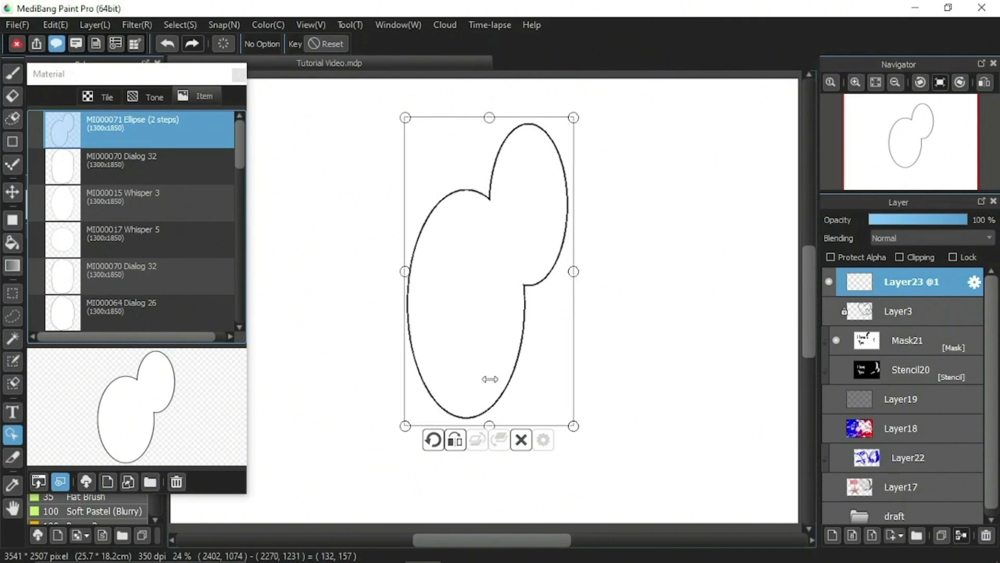
pyautogui.moveTo(439, 445); pyautogui.dragTo(595, 419)
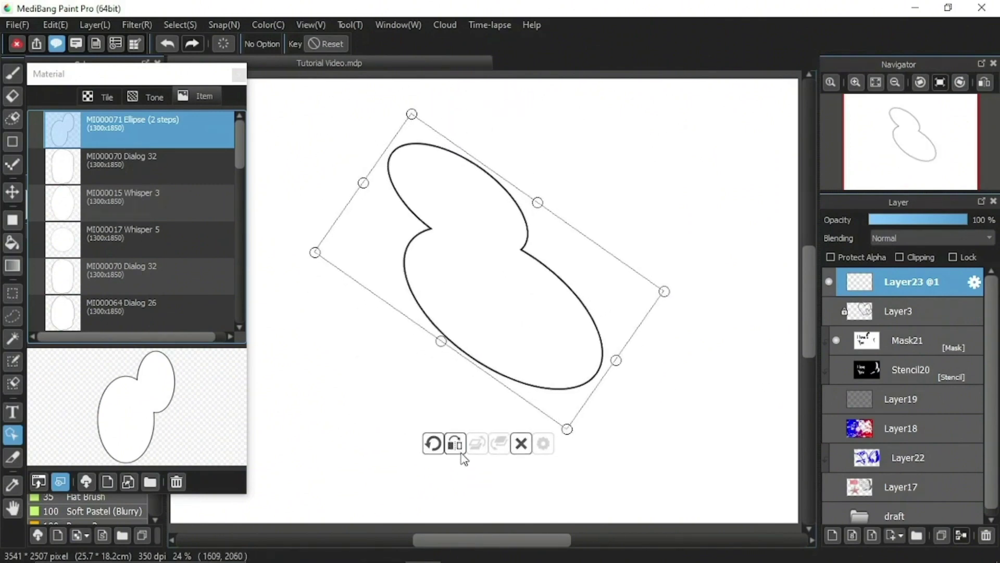
# - Flip the tilted balloon horizontally and reset its rotation to upright
pyautogui.click(456, 444)
pyautogui.click(456, 444)
pyautogui.click(456, 444)
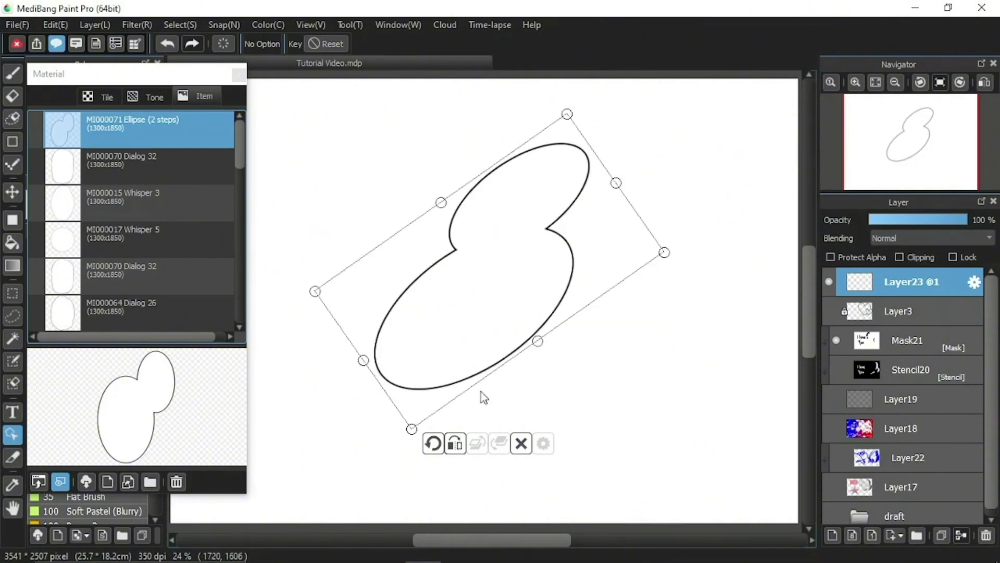
pyautogui.click(433, 443)
# - Widen the balloon while it is slightly tilted, reset its rotation and flip it back so the small oval is on the right
pyautogui.moveTo(521, 462); pyautogui.dragTo(577, 425)
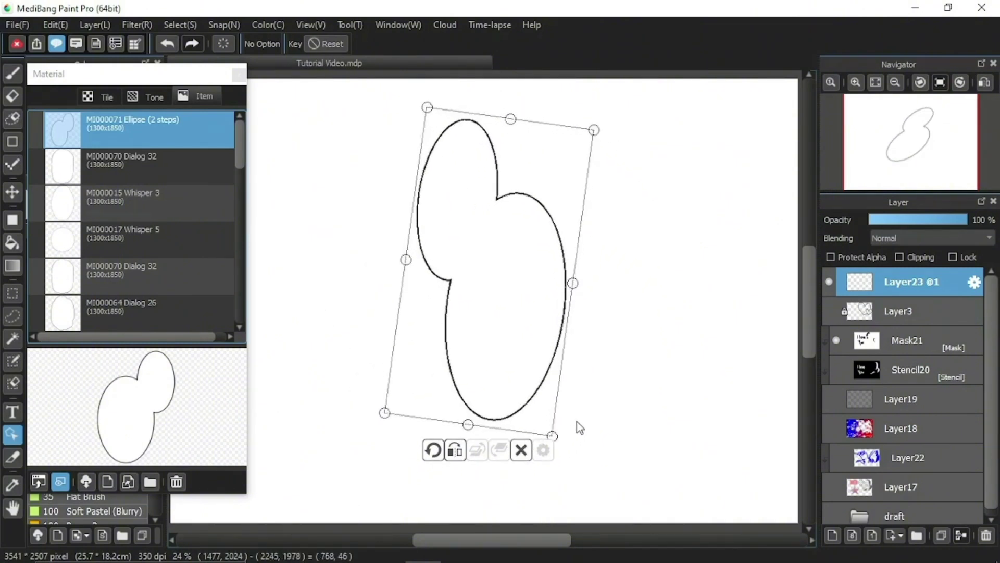
pyautogui.moveTo(588, 272); pyautogui.dragTo(596, 273)
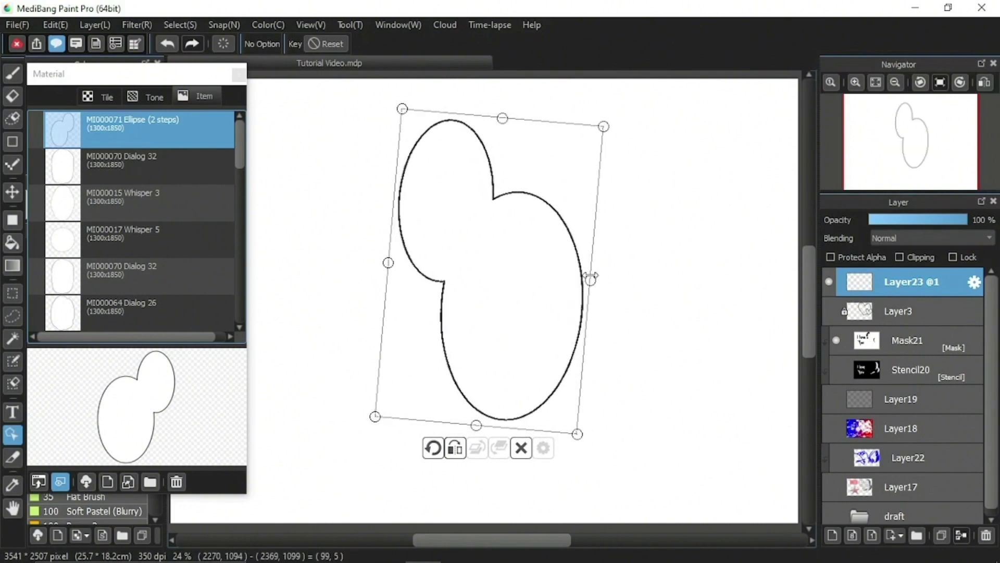
pyautogui.click(442, 448)
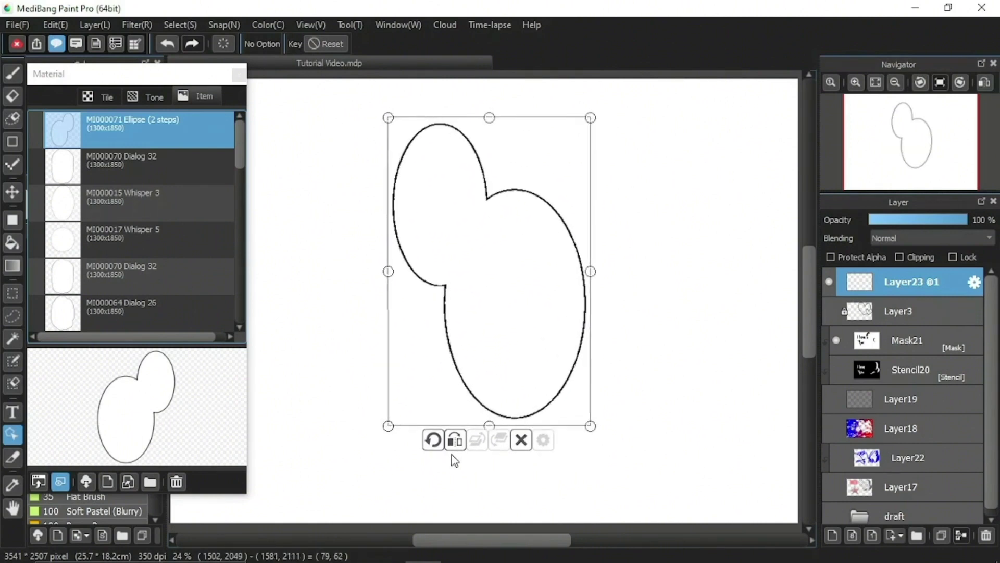
pyautogui.click(455, 442)
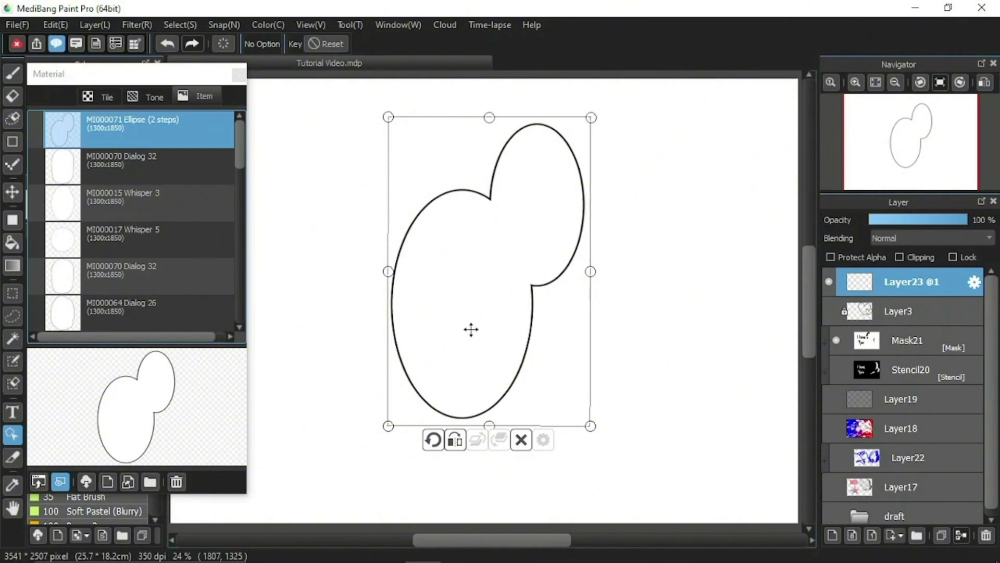
# - Close the materials window and try to fill the balloon with red using the Bucket tool on Layer23
pyautogui.click(238, 75)
pyautogui.click(46, 91)
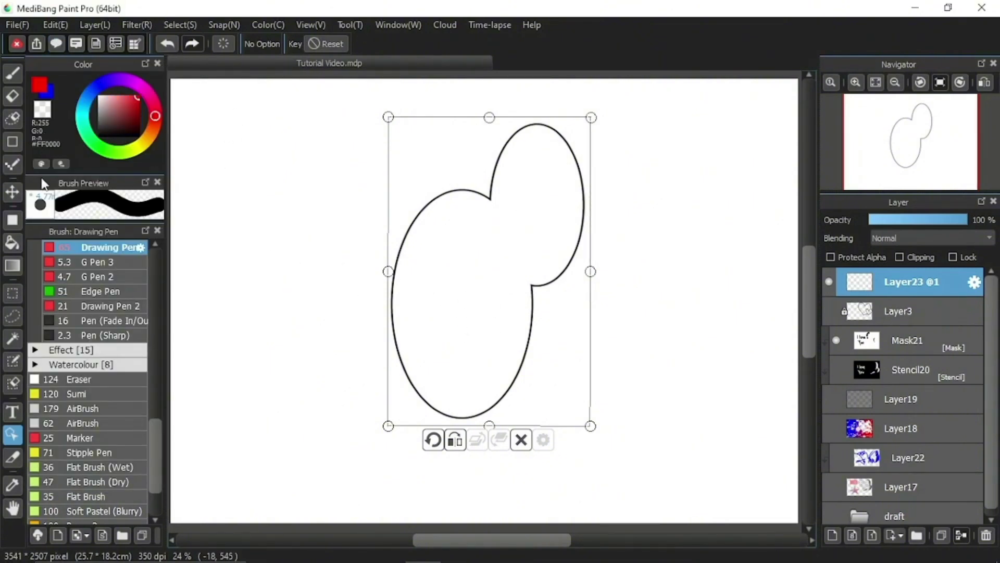
pyautogui.click(13, 242)
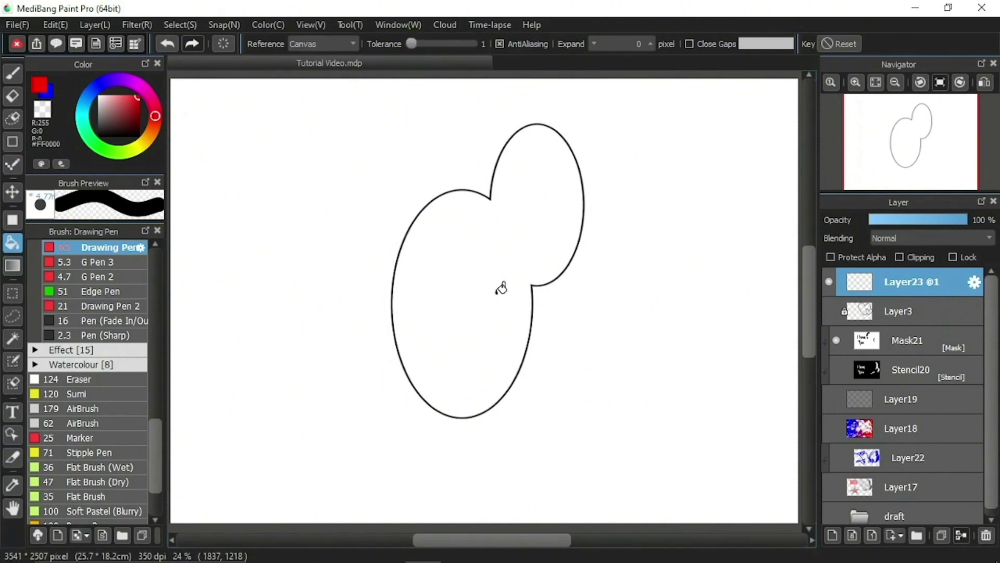
pyautogui.click(503, 354)
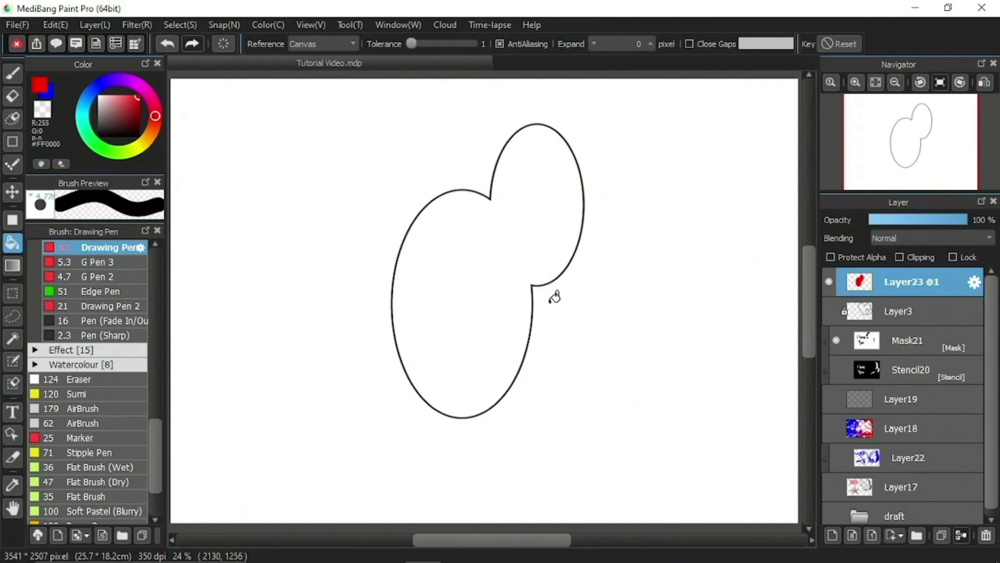
pyautogui.click(482, 315)
pyautogui.click(480, 304)
pyautogui.click(483, 325)
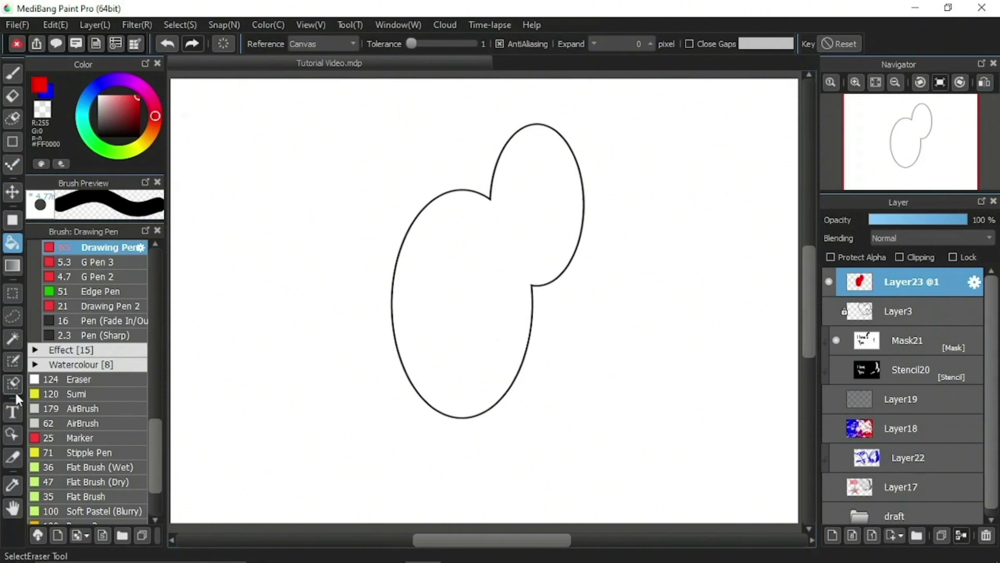
# - Move the balloon aside to expose the red fill, undo the fill and move the balloon back near the canvas centre
pyautogui.click(17, 440)
pyautogui.moveTo(462, 315); pyautogui.dragTo(616, 297)
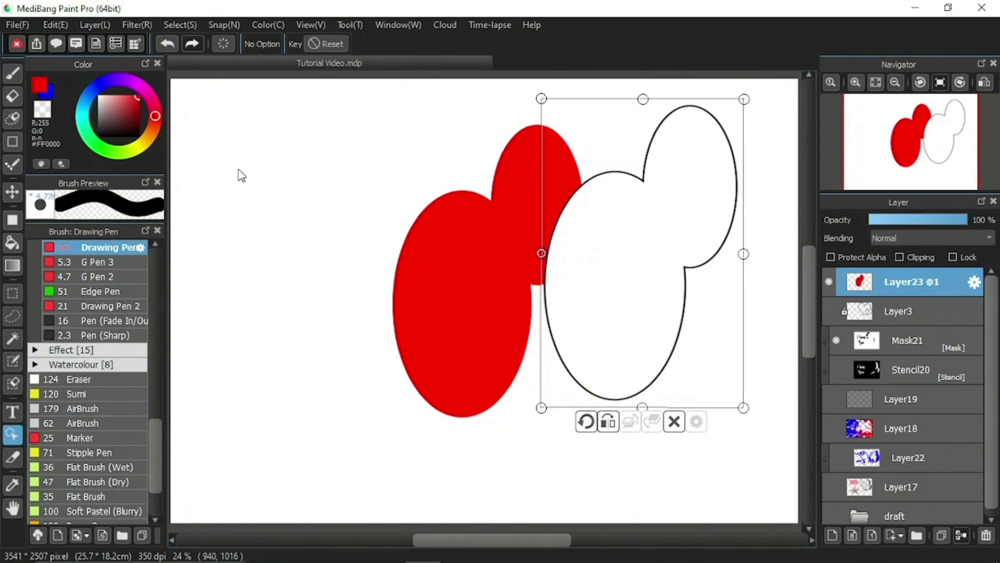
pyautogui.click(167, 44)
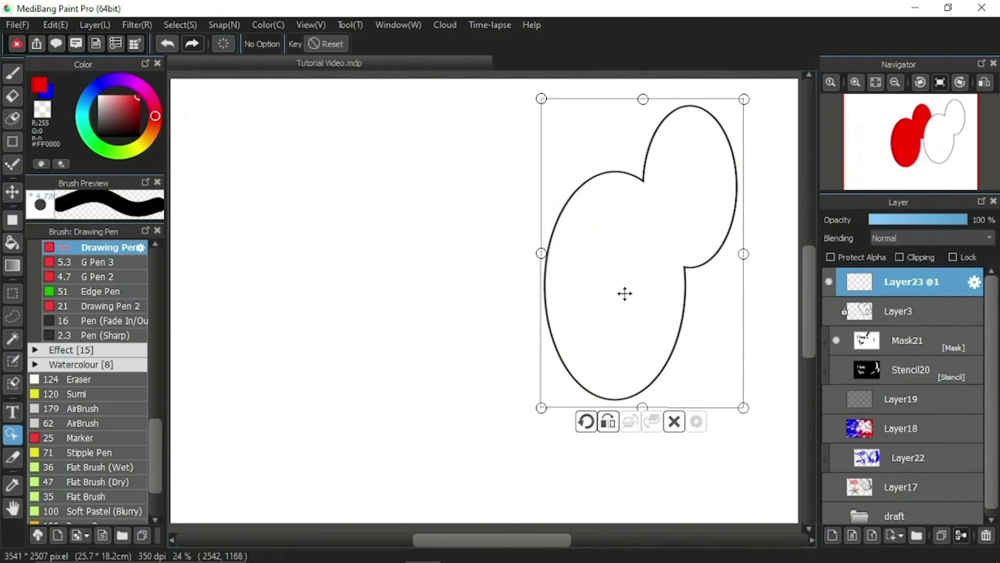
pyautogui.moveTo(625, 293); pyautogui.dragTo(467, 288)
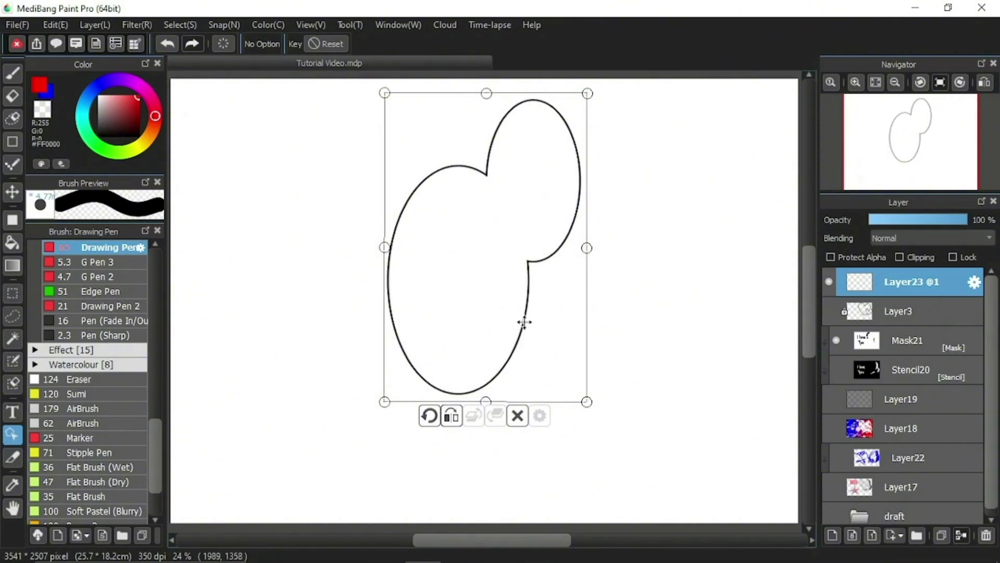
# - Add a layer below the balloon's layer and draw a smiling black stick figure on each side of the balloon
pyautogui.click(832, 536)
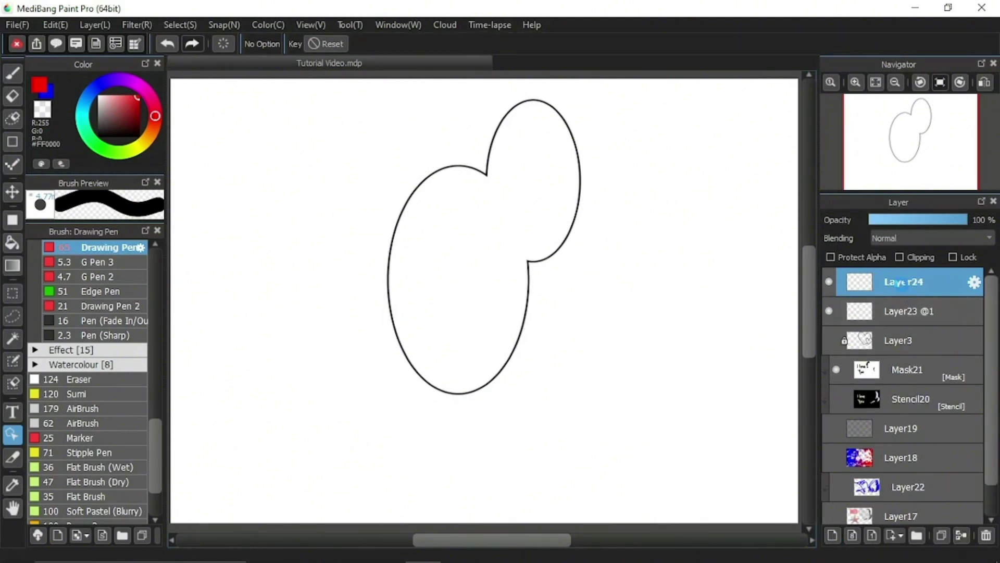
pyautogui.moveTo(903, 282); pyautogui.dragTo(898, 314)
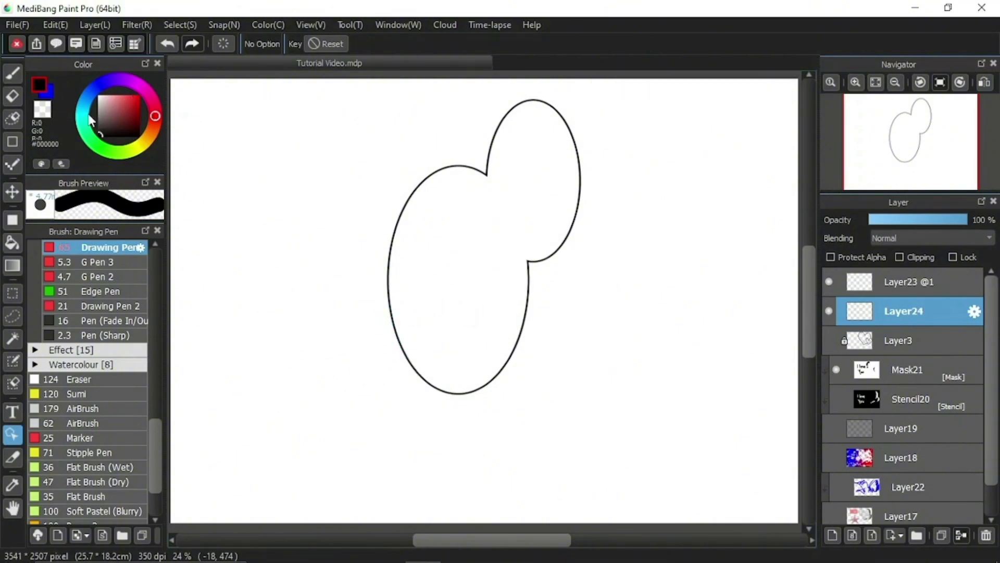
pyautogui.click(12, 73)
pyautogui.moveTo(269, 315)
pyautogui.mouseDown()
pyautogui.moveTo(330, 353)
pyautogui.moveTo(281, 324)
pyautogui.mouseUp()
pyautogui.moveTo(257, 347); pyautogui.dragTo(258, 360)
pyautogui.moveTo(289, 347); pyautogui.dragTo(293, 382)
pyautogui.moveTo(277, 425)
pyautogui.mouseDown()
pyautogui.moveTo(309, 446)
pyautogui.moveTo(279, 481)
pyautogui.moveTo(282, 516)
pyautogui.mouseUp()
pyautogui.moveTo(713, 310)
pyautogui.mouseDown()
pyautogui.moveTo(661, 335)
pyautogui.moveTo(699, 314)
pyautogui.moveTo(692, 354)
pyautogui.moveTo(723, 352)
pyautogui.moveTo(725, 381)
pyautogui.mouseUp()
pyautogui.moveTo(698, 407); pyautogui.dragTo(663, 421)
pyautogui.moveTo(699, 408); pyautogui.dragTo(744, 428)
pyautogui.moveTo(699, 414)
pyautogui.mouseDown()
pyautogui.moveTo(735, 427)
pyautogui.moveTo(696, 474)
pyautogui.moveTo(701, 520)
pyautogui.mouseUp()
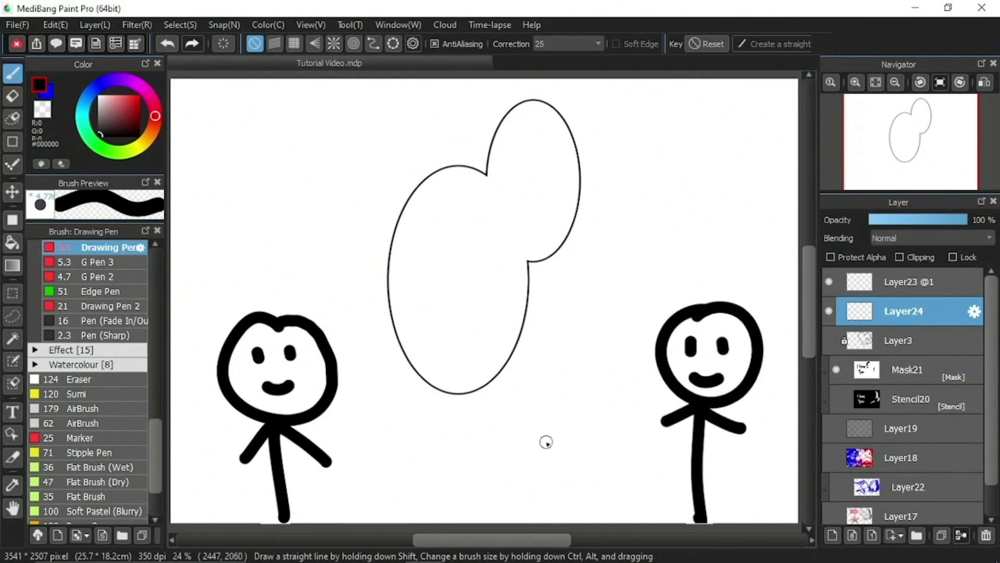
# - Reduce the Drawing Pen size to 22, try a balloon tail on Layer24 and undo its strokes
pyautogui.keyDown('ctrl'); pyautogui.keyDown('alt'); pyautogui.moveTo(547, 423); pyautogui.dragTo(520, 404); pyautogui.keyUp('alt'); pyautogui.keyUp('ctrl')
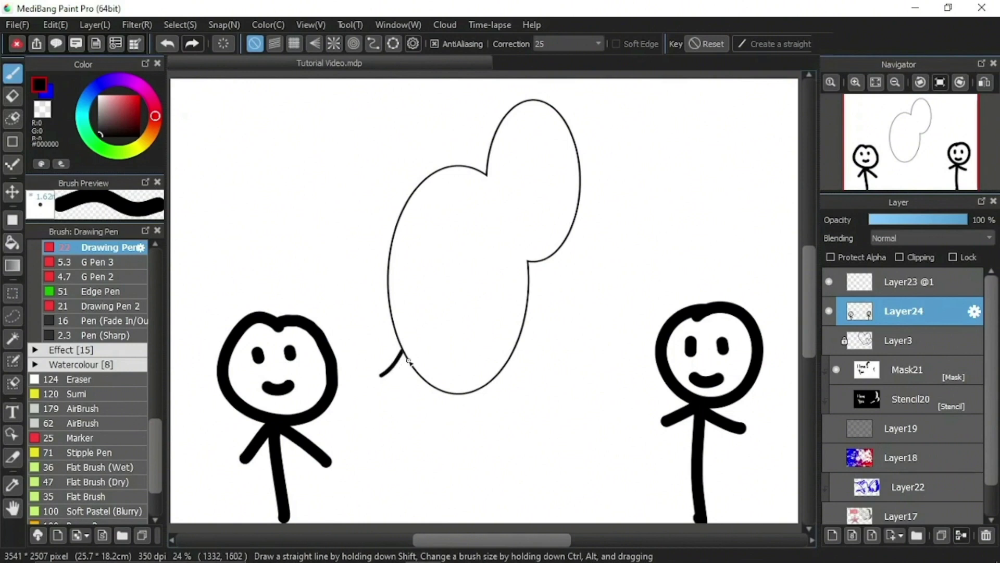
pyautogui.moveTo(409, 360); pyautogui.dragTo(385, 377)
pyautogui.hotkey('ctrl', 'z')
pyautogui.hotkey('ctrl', 'z')
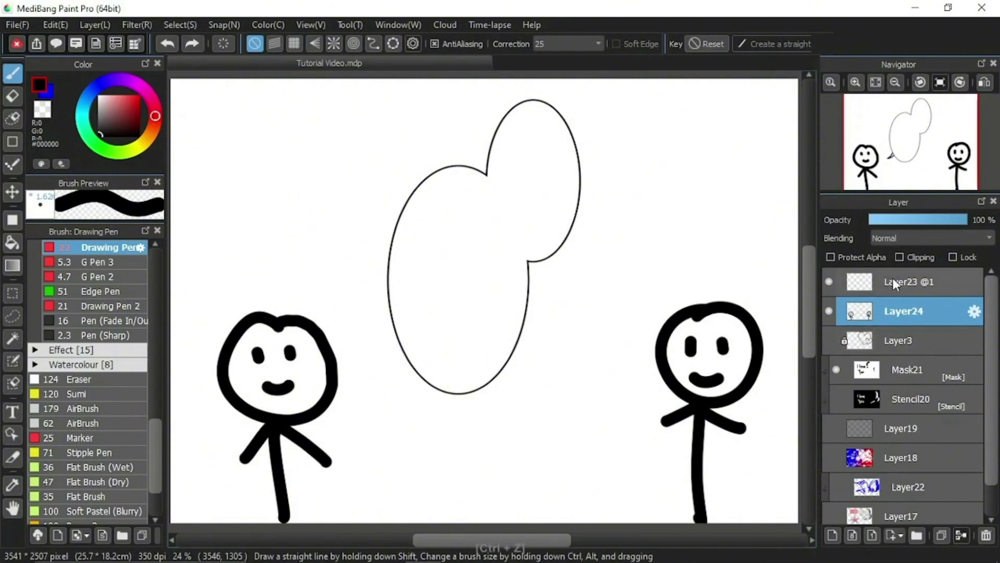
# - Draw a pointed tail at the balloon's lower left on Layer23 and move the balloon material away from it
pyautogui.click(893, 281)
pyautogui.moveTo(407, 362)
pyautogui.mouseDown()
pyautogui.moveTo(394, 384)
pyautogui.moveTo(417, 373)
pyautogui.mouseUp()
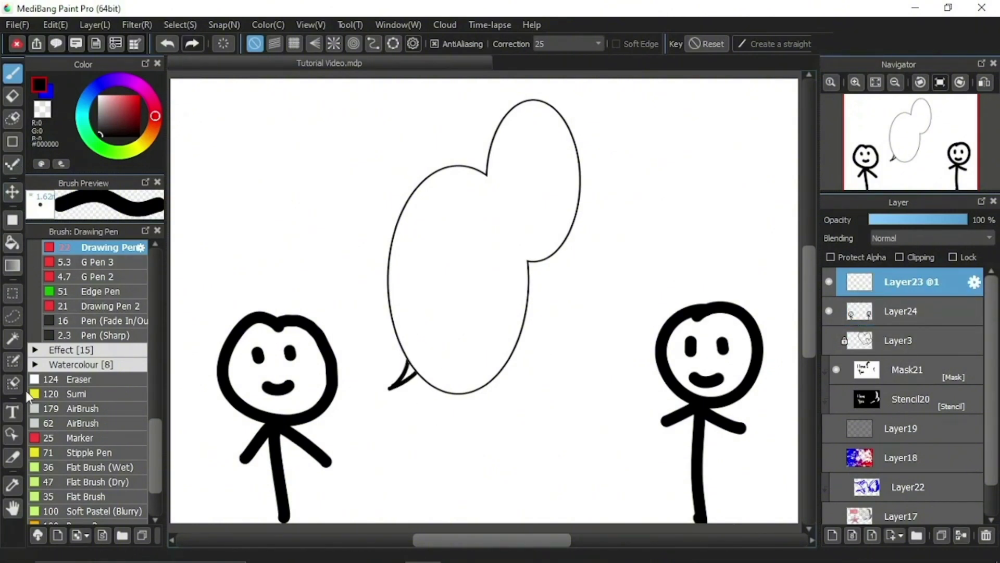
pyautogui.click(13, 435)
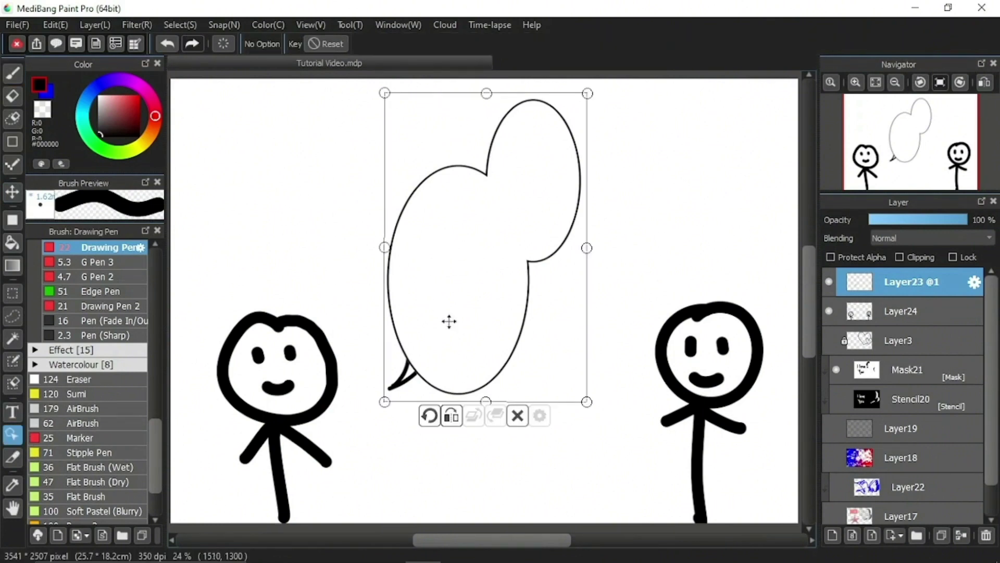
pyautogui.moveTo(472, 306)
pyautogui.mouseDown()
pyautogui.moveTo(584, 280)
pyautogui.moveTo(518, 330)
pyautogui.moveTo(556, 311)
pyautogui.moveTo(548, 318)
pyautogui.moveTo(520, 323)
pyautogui.mouseUp()
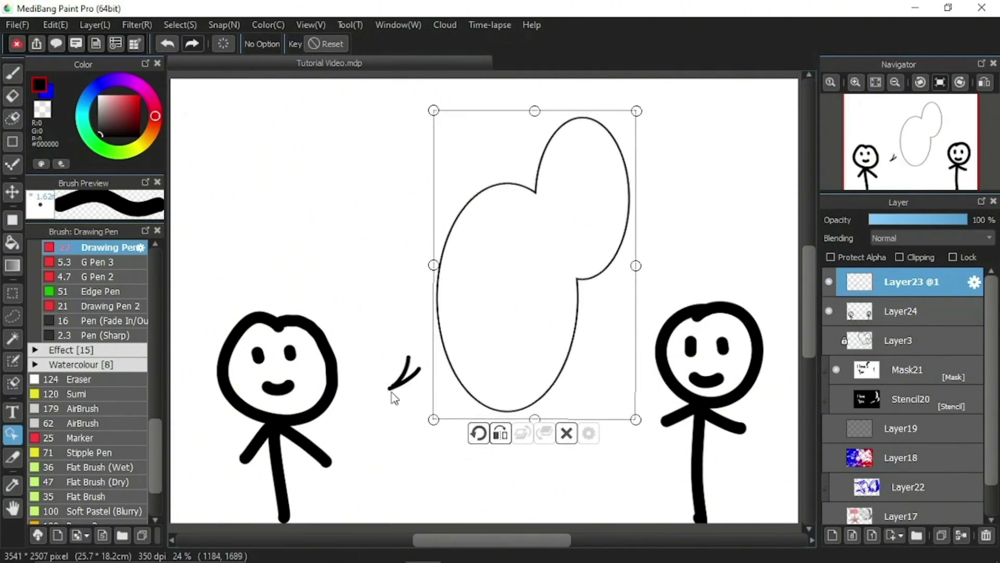
pyautogui.moveTo(531, 319)
pyautogui.mouseDown()
pyautogui.moveTo(531, 335)
pyautogui.moveTo(531, 312)
pyautogui.moveTo(526, 328)
pyautogui.mouseUp()
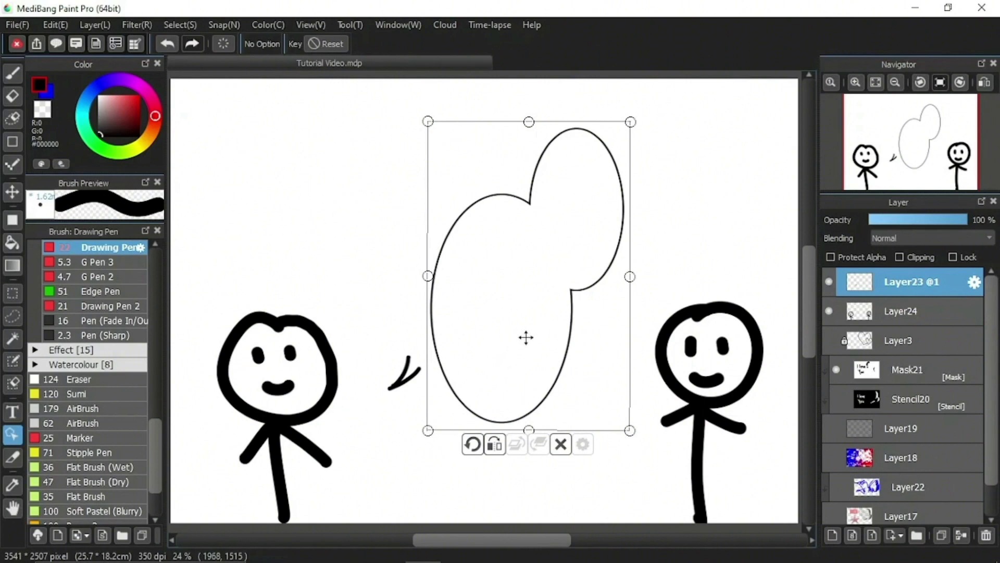
# - Move the balloon back to the drawn tail, remove the tail strokes and reposition the balloon slightly lower between the figures
pyautogui.moveTo(527, 337); pyautogui.dragTo(489, 306)
pyautogui.moveTo(516, 342); pyautogui.dragTo(516, 343)
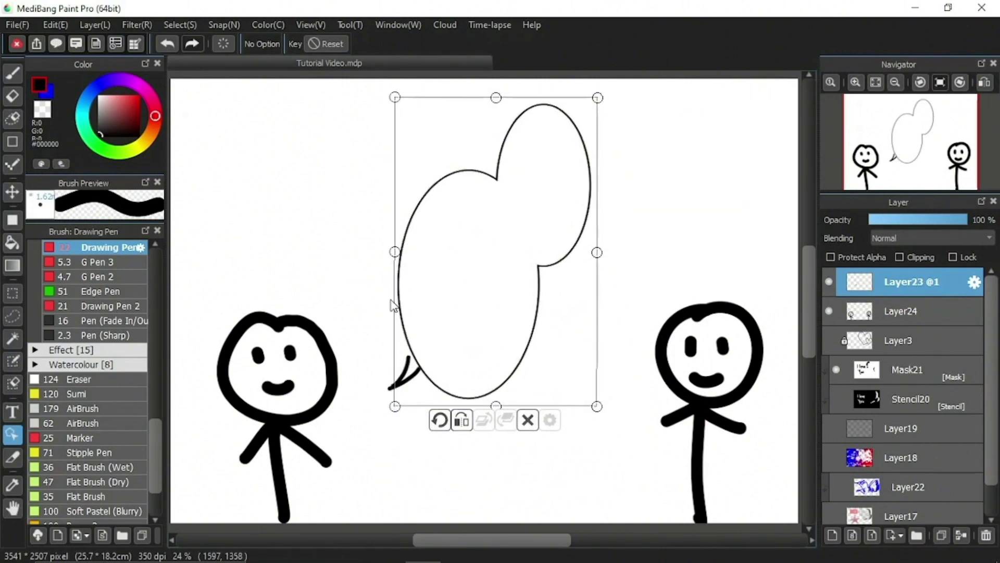
pyautogui.click(222, 44)
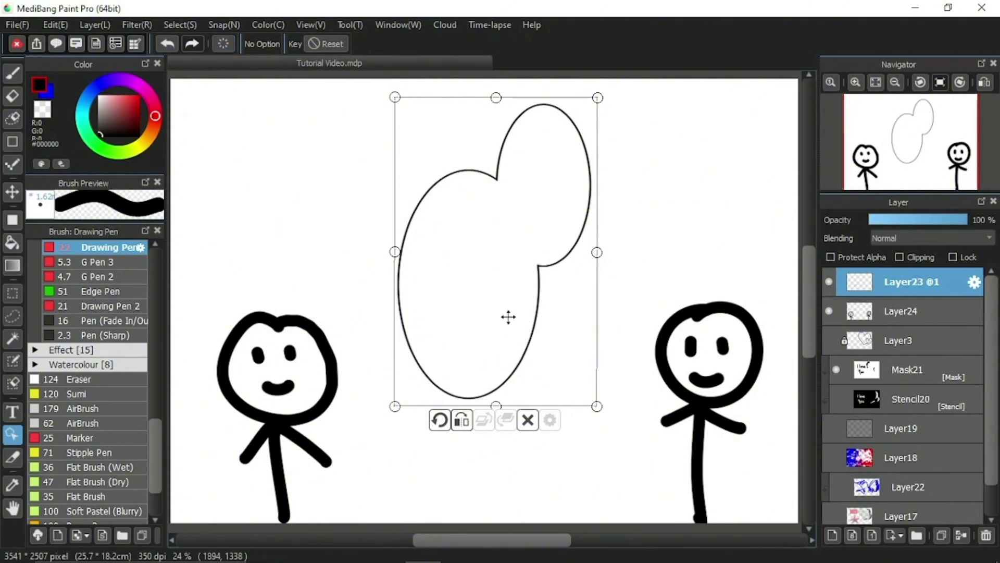
pyautogui.moveTo(509, 316); pyautogui.dragTo(505, 342)
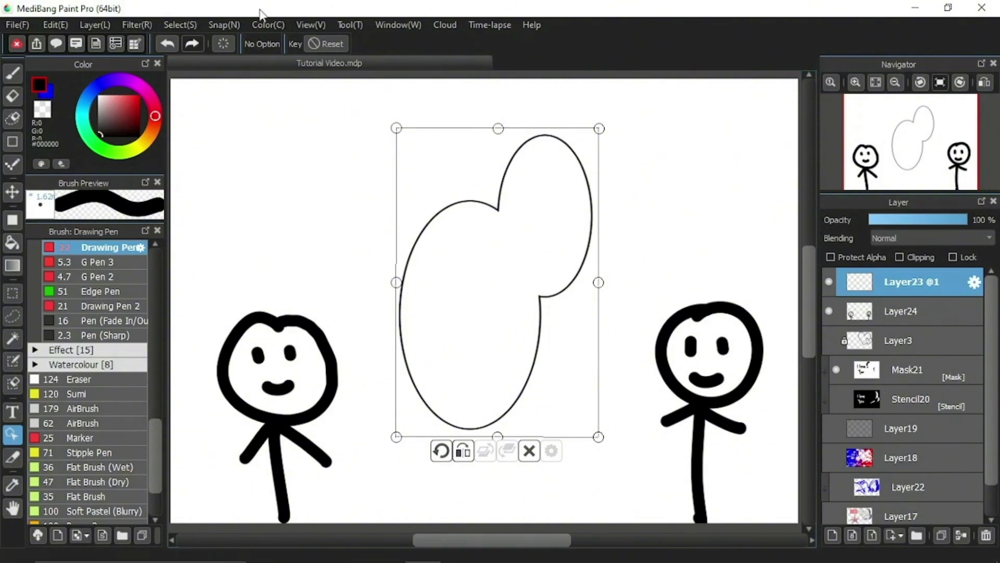
# - Rasterize the balloon material on Layer23 and erase a small gap in its lower-left outline with the lasso eraser
pyautogui.click(92, 24)
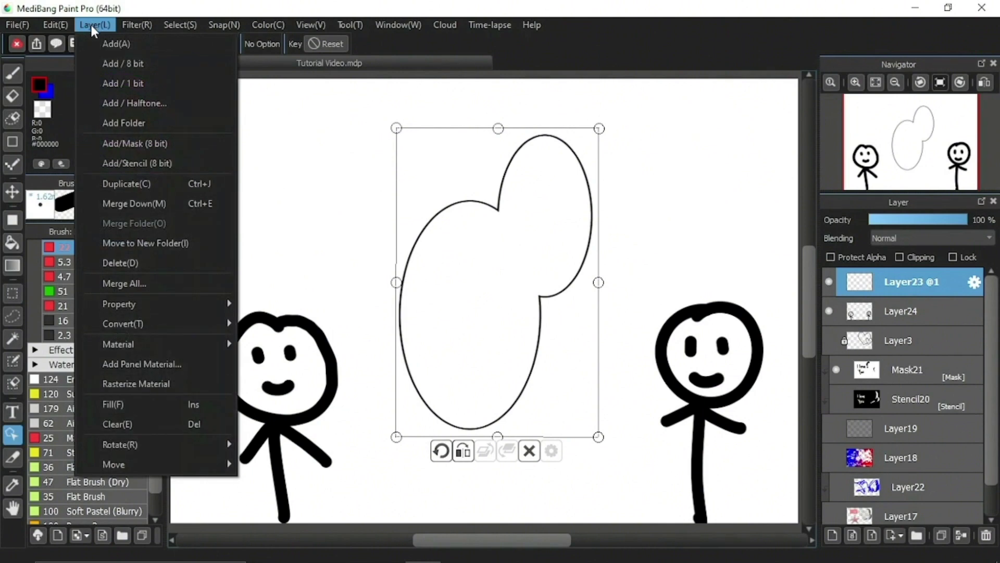
pyautogui.click(180, 386)
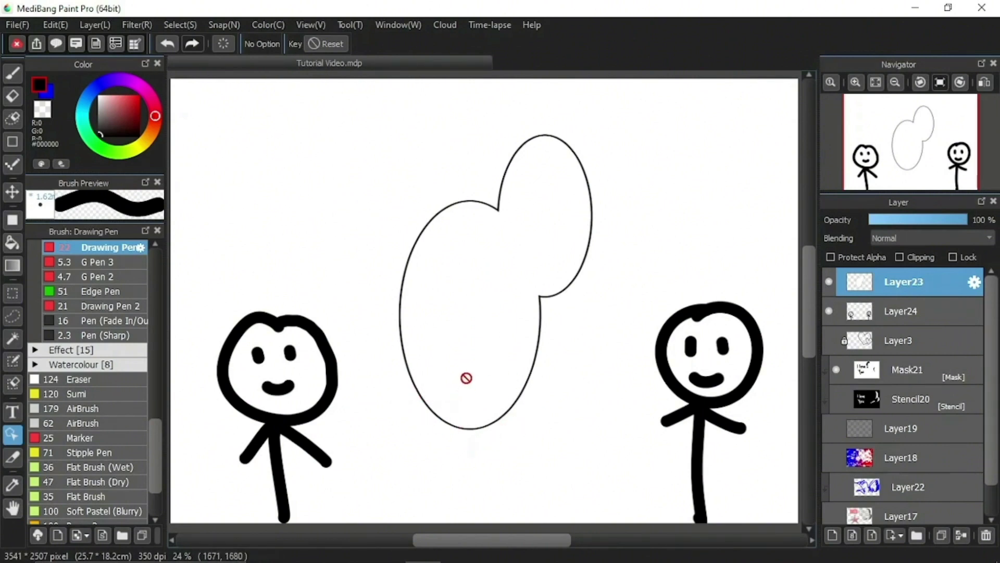
pyautogui.press('e')
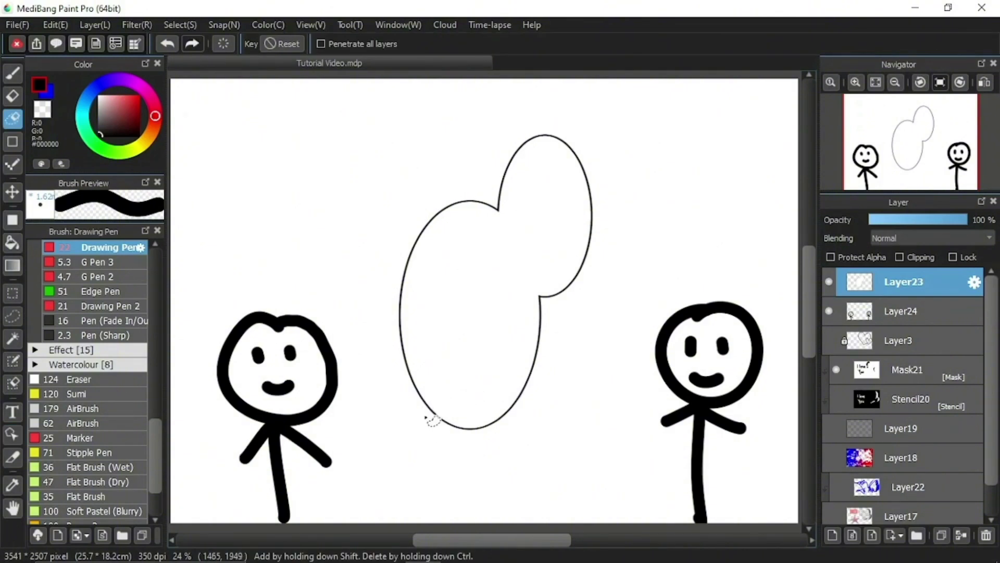
pyautogui.moveTo(434, 400); pyautogui.dragTo(438, 403)
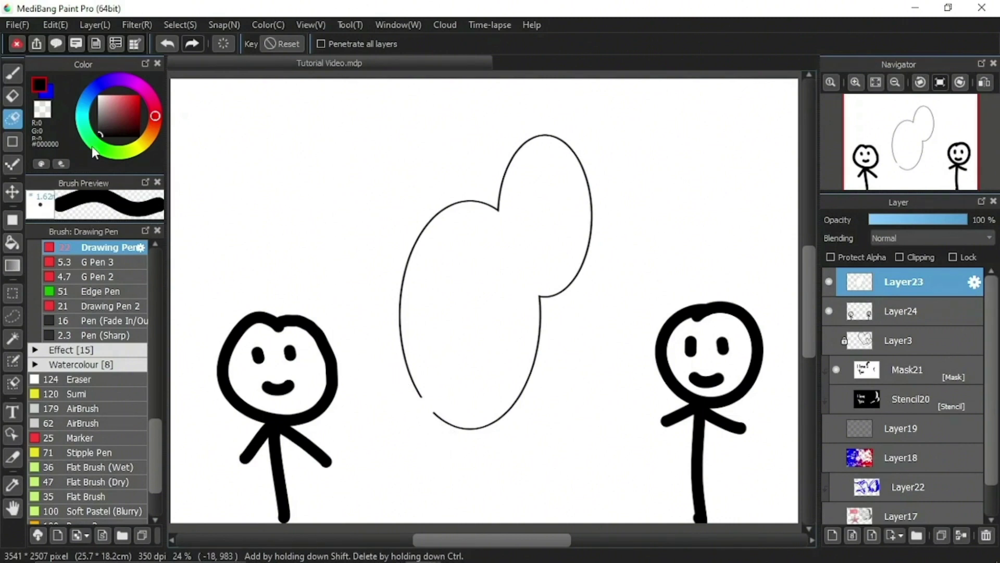
# - Try a Drawing Pen tail stroke at the balloon's lower-left gap, undo it and reduce the pen size to 18
pyautogui.click(13, 74)
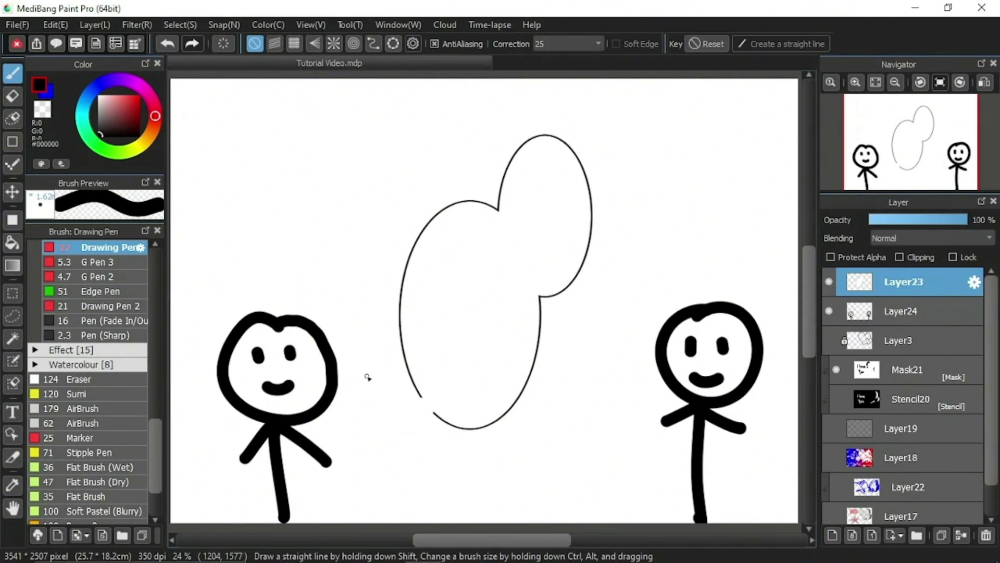
pyautogui.scroll(-6, 425, 407)
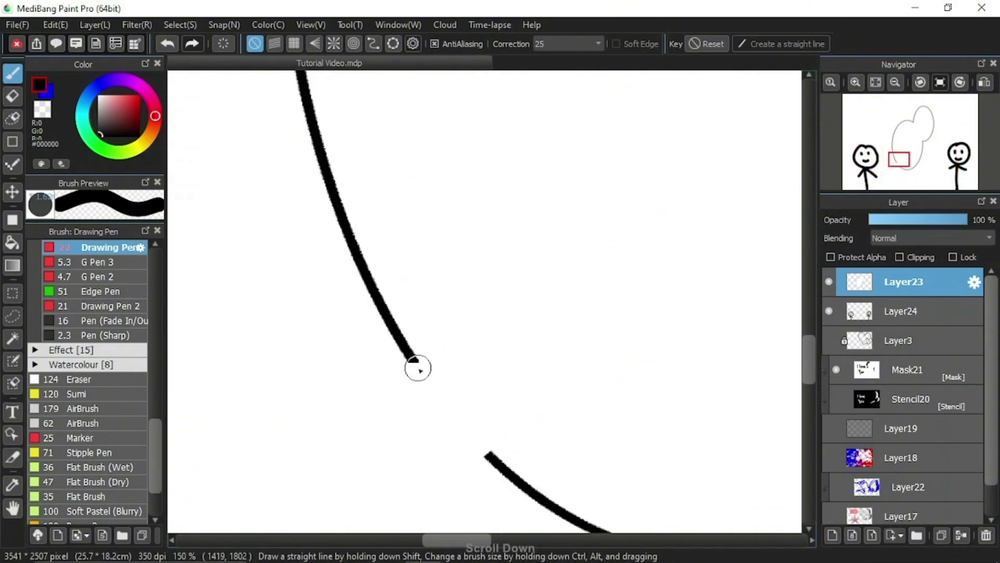
pyautogui.moveTo(417, 364)
pyautogui.mouseDown()
pyautogui.moveTo(407, 398)
pyautogui.moveTo(346, 469)
pyautogui.mouseUp()
pyautogui.hotkey('ctrl', 'z')
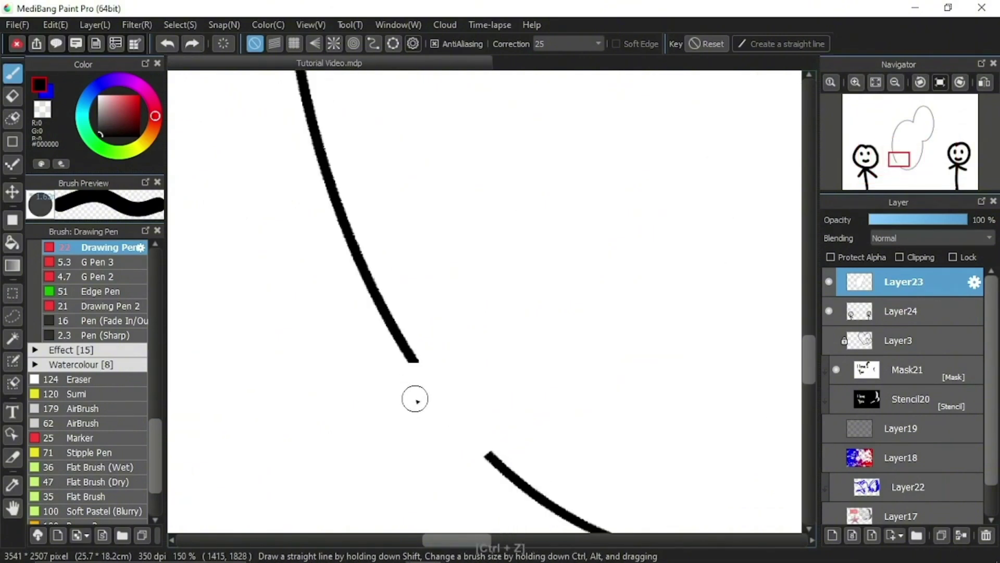
pyautogui.moveTo(414, 398); pyautogui.dragTo(409, 399)
pyautogui.scroll(-2, 431, 373)
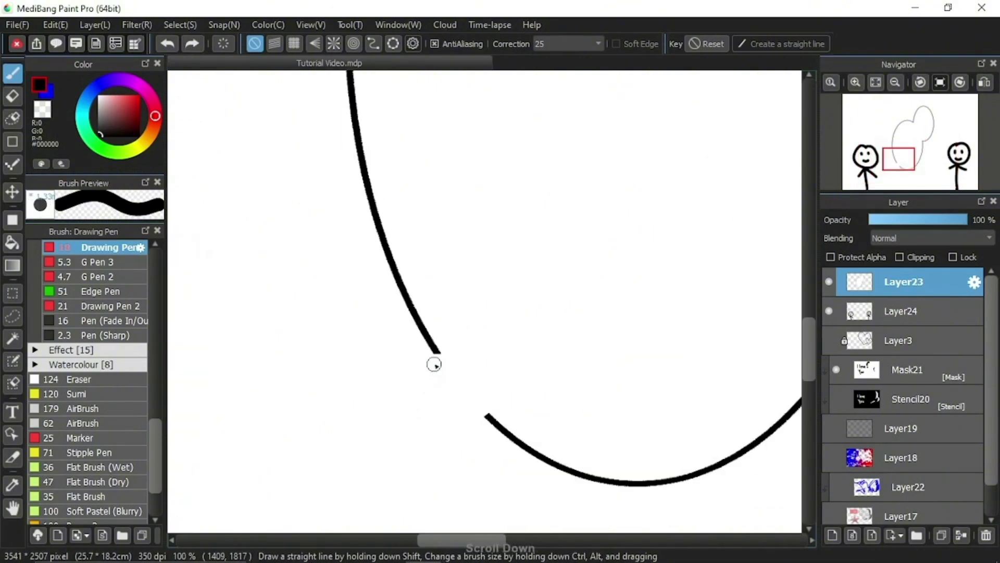
# - Draw the two curved sides of a pointed tail across the gap in the balloon's lower-left outline on Layer23, redoing unsatisfactory strokes
pyautogui.moveTo(437, 350); pyautogui.dragTo(388, 447)
pyautogui.click(485, 415)
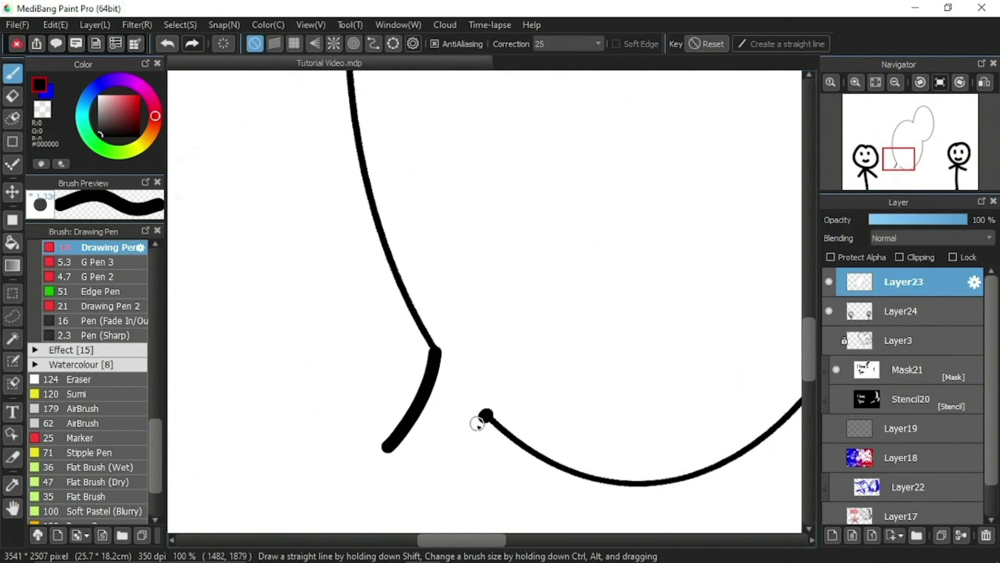
pyautogui.moveTo(485, 415); pyautogui.dragTo(386, 445)
pyautogui.hotkey('ctrl', 'z')
pyautogui.moveTo(487, 414)
pyautogui.mouseDown()
pyautogui.moveTo(431, 446)
pyautogui.moveTo(401, 449)
pyautogui.mouseUp()
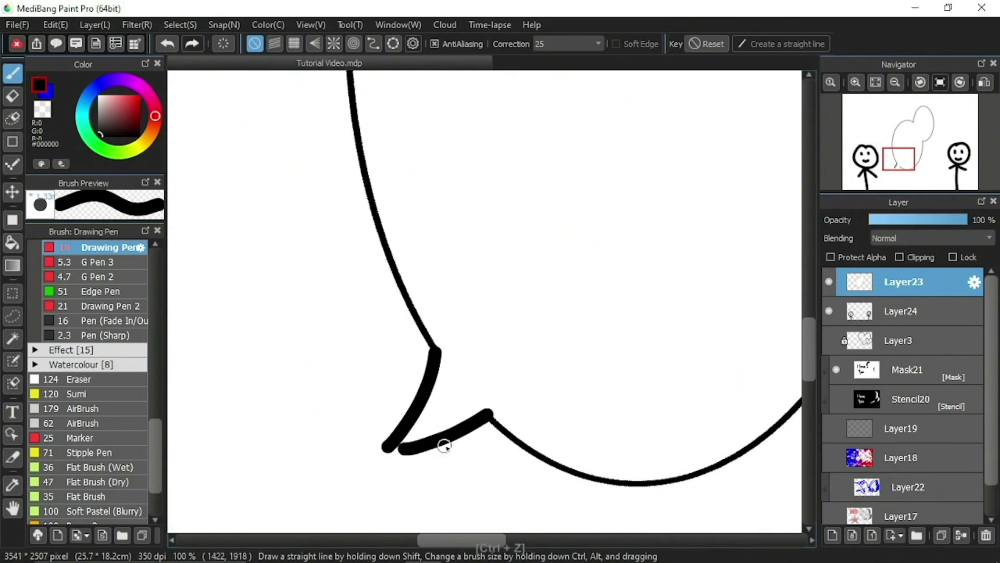
pyautogui.hotkey('ctrl', 'z')
pyautogui.moveTo(485, 415); pyautogui.dragTo(384, 444)
pyautogui.scroll(2, 471, 292)
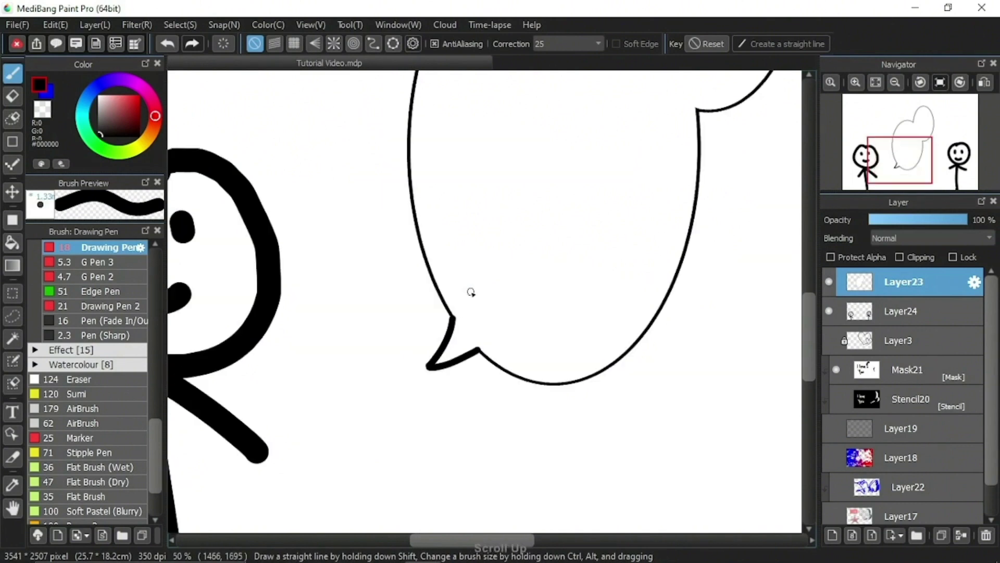
pyautogui.scroll(2, 471, 292)
pyautogui.click(876, 83)
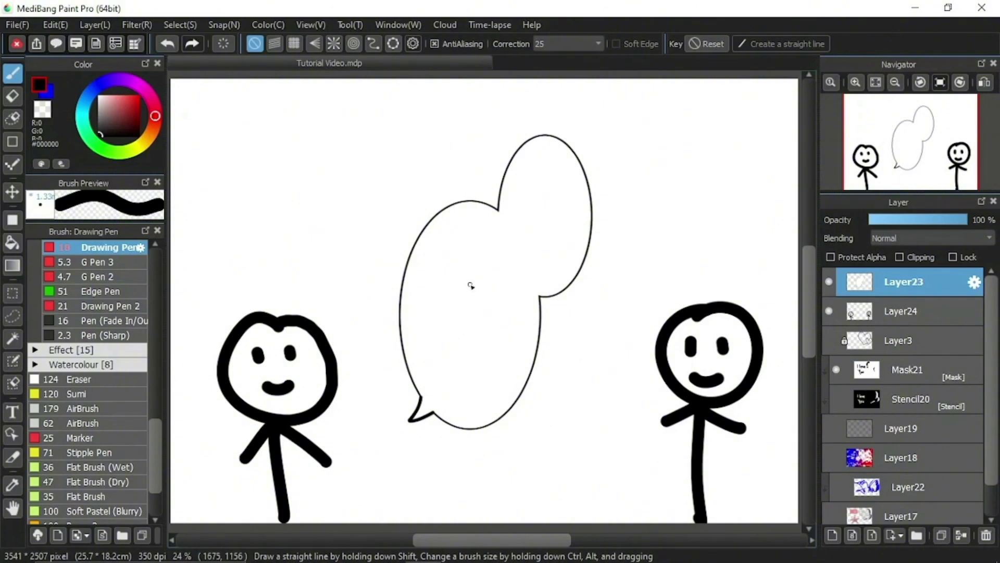
# - Move the balloon with its tail up and towards the left figure so the tail points at its head
pyautogui.click(13, 193)
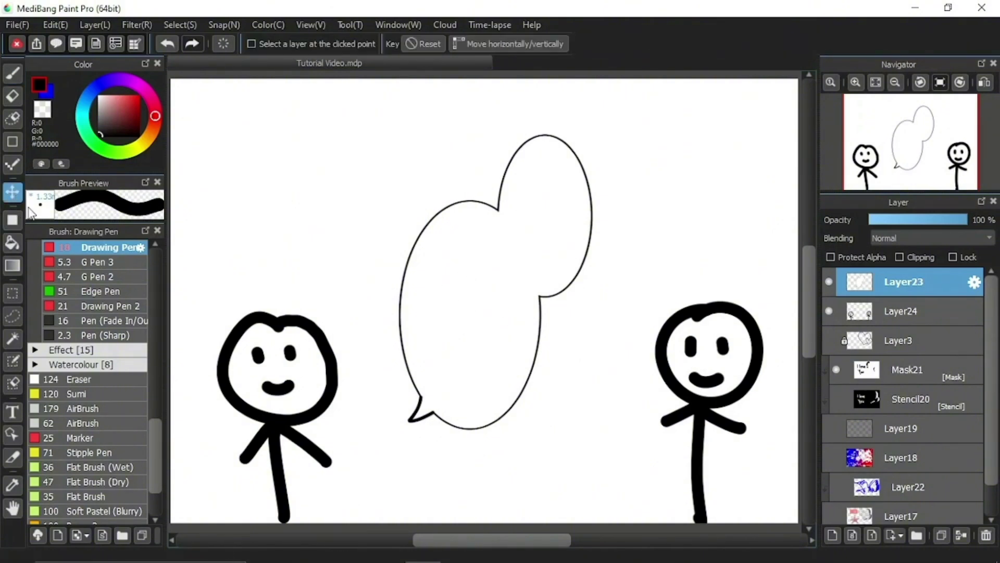
pyautogui.moveTo(487, 329); pyautogui.dragTo(428, 281)
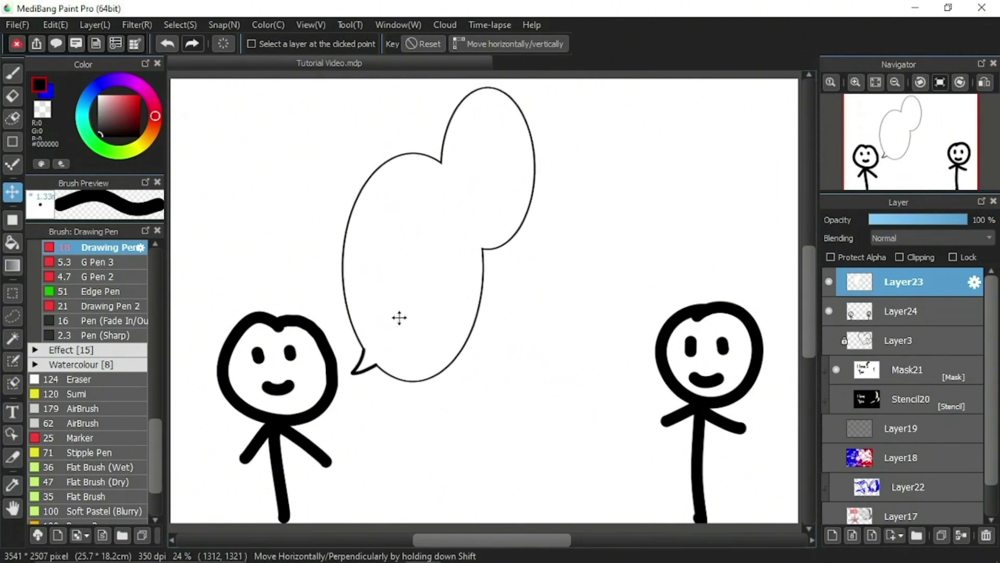
pyautogui.moveTo(436, 270); pyautogui.dragTo(407, 346)
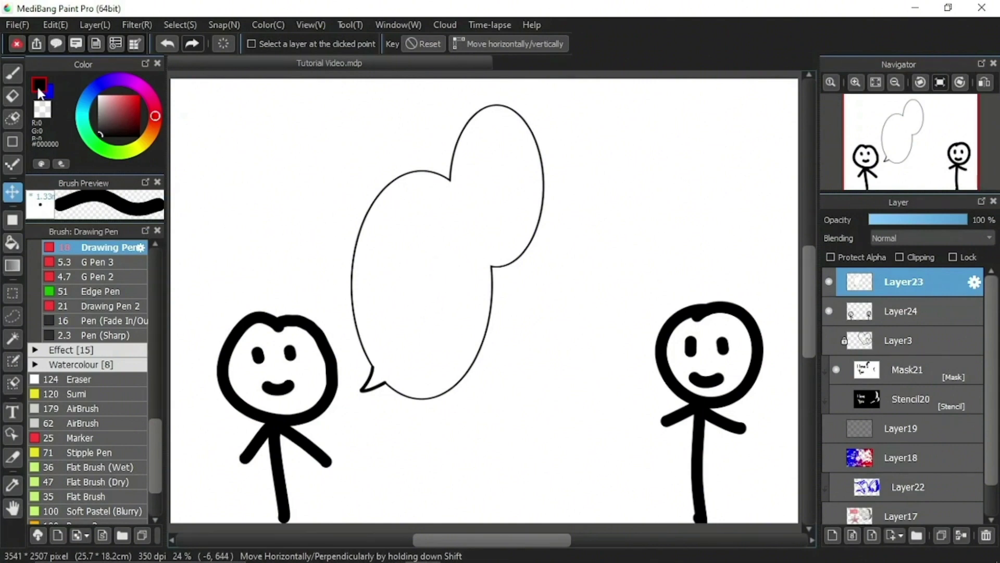
# - Try filling the speech balloon and its tail with blue #0004FF using the Bucket tool, and undo the fill
pyautogui.click(45, 92)
pyautogui.click(11, 243)
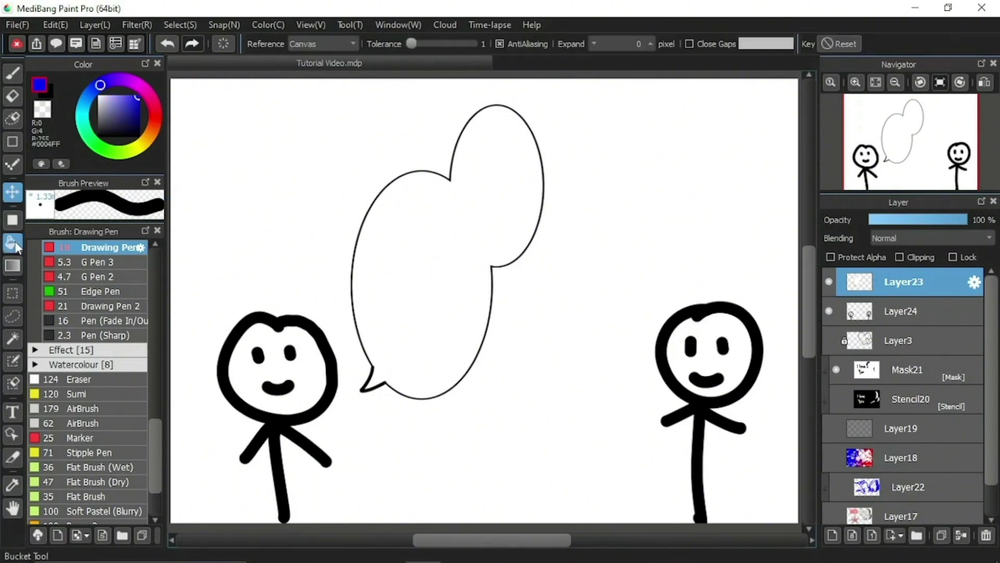
pyautogui.click(404, 366)
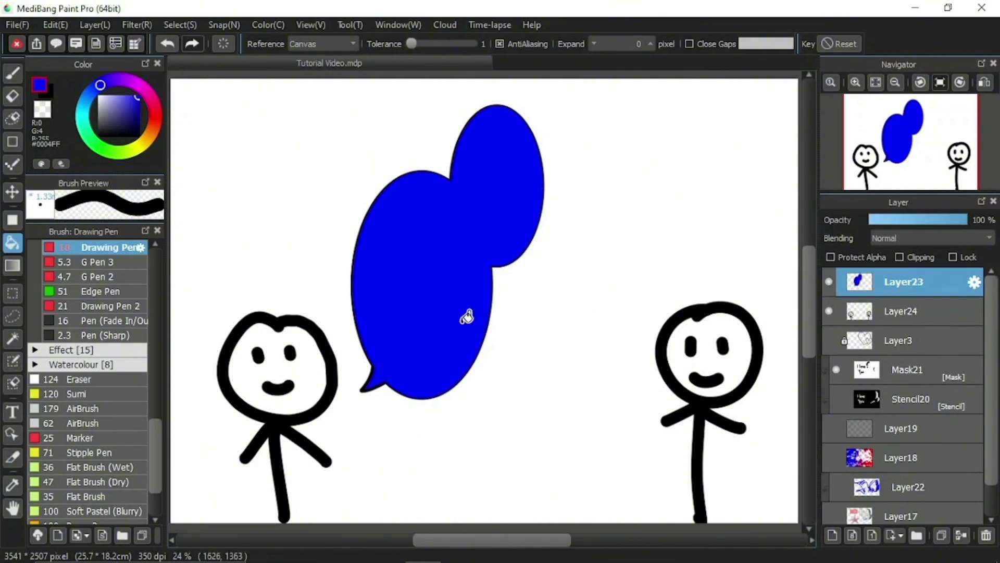
pyautogui.hotkey('ctrl', 'z')
pyautogui.hotkey('ctrl', 'z')
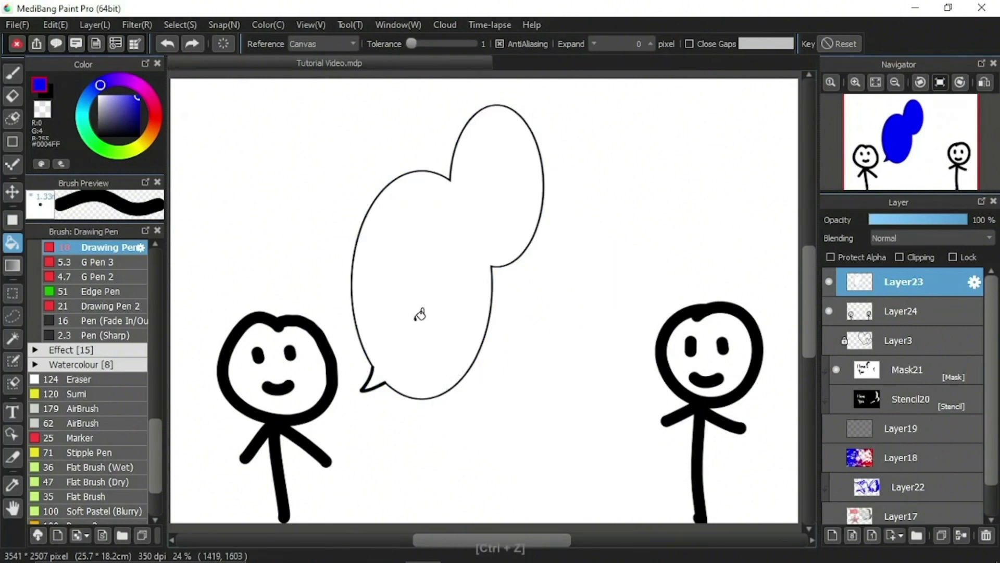
# - Clear the contents of Layer23 and undo the clearing to restore the balloon
pyautogui.click(95, 24)
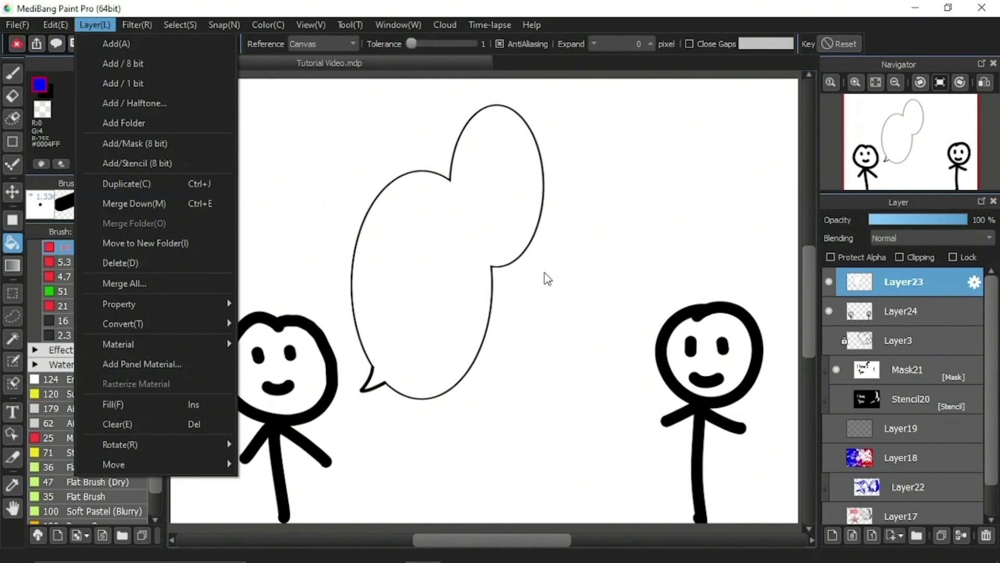
pyautogui.press('e')
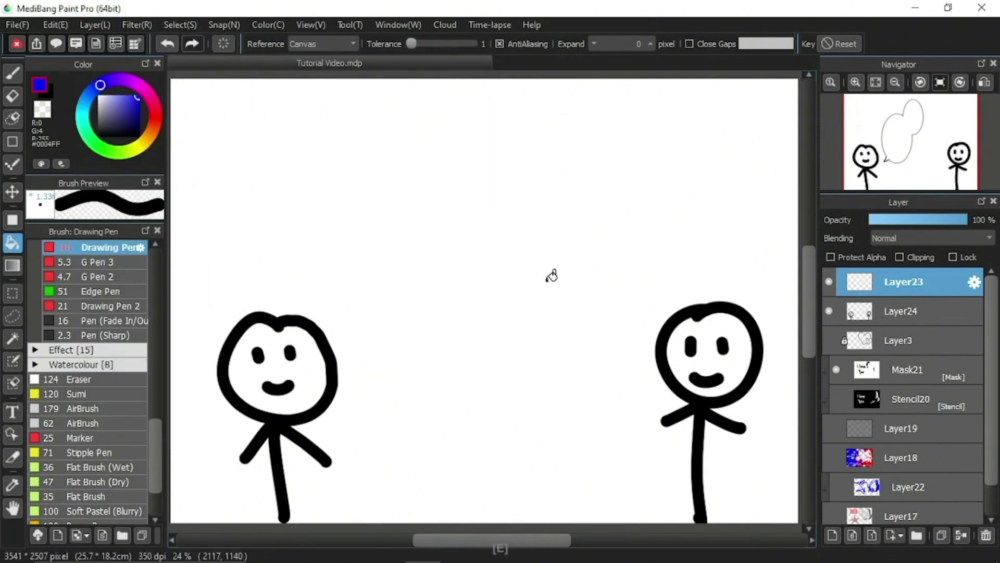
pyautogui.click(168, 43)
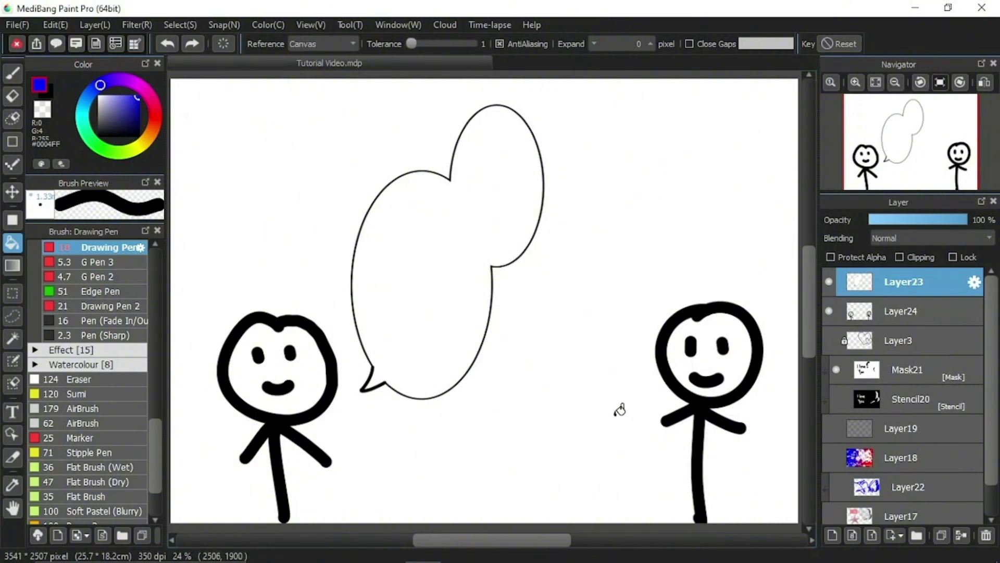
# - Show Layer18 and Layer3 to view the balloon against the coloured artwork and line art, and hide both layers again
pyautogui.click(829, 458)
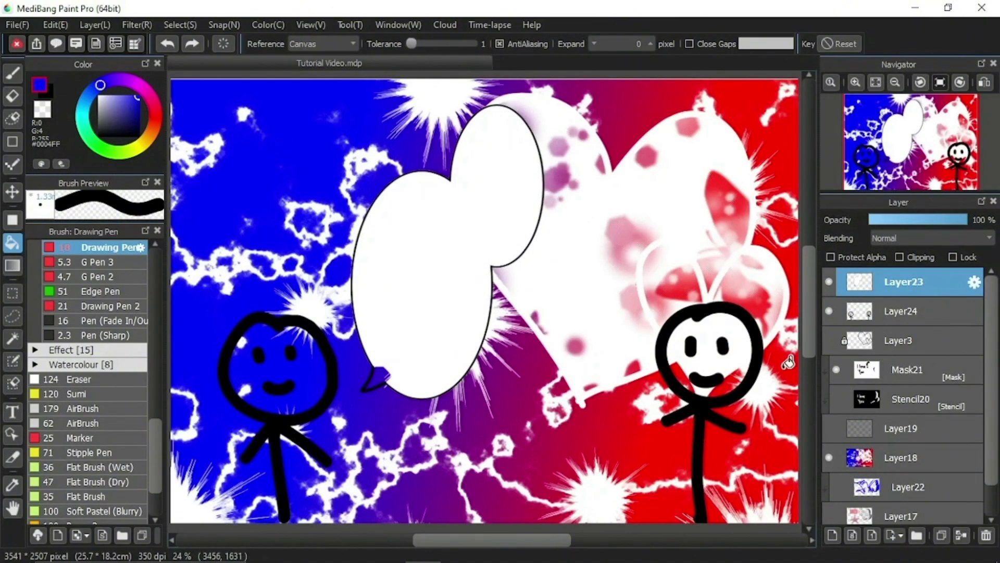
pyautogui.click(830, 341)
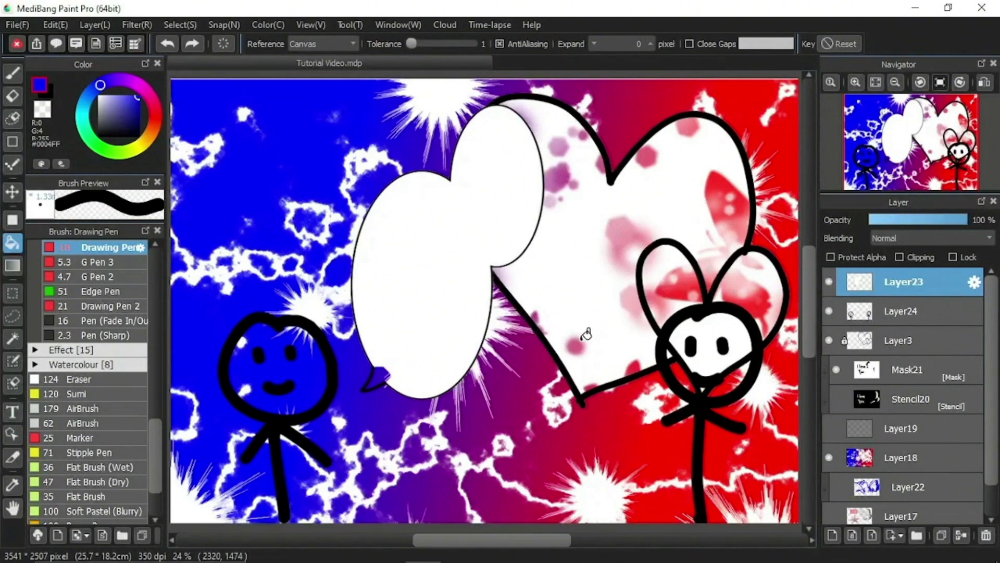
pyautogui.click(829, 457)
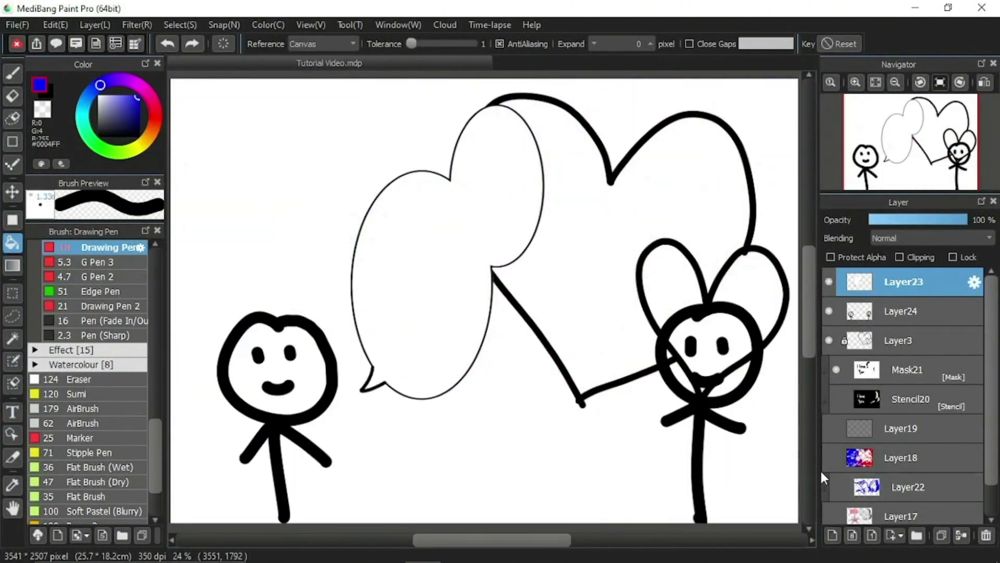
pyautogui.click(828, 340)
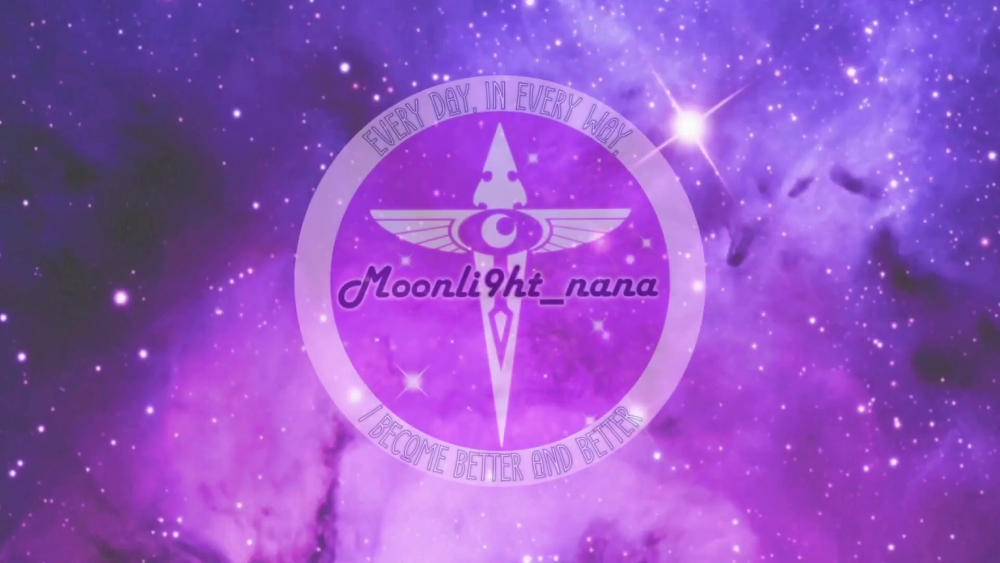